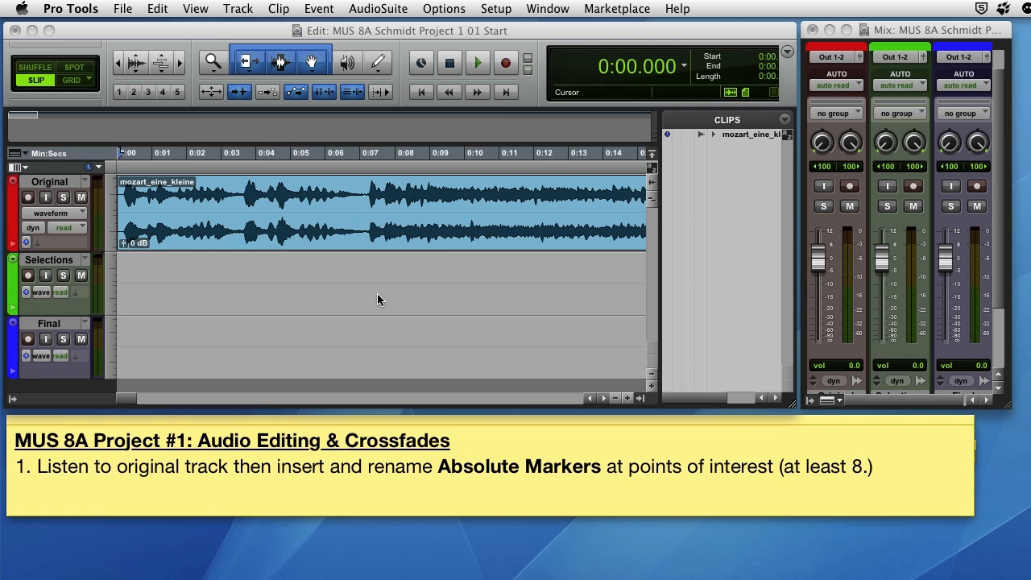
Show the Markers ruler in the Edit window and set Edit Window Scrolling to Continuous.
click(19, 155)
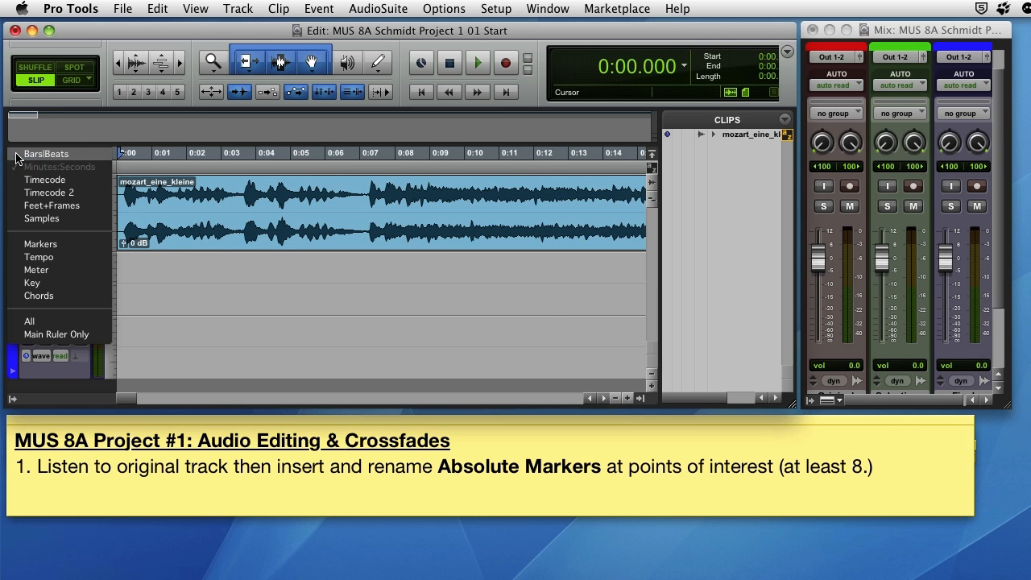
click(29, 244)
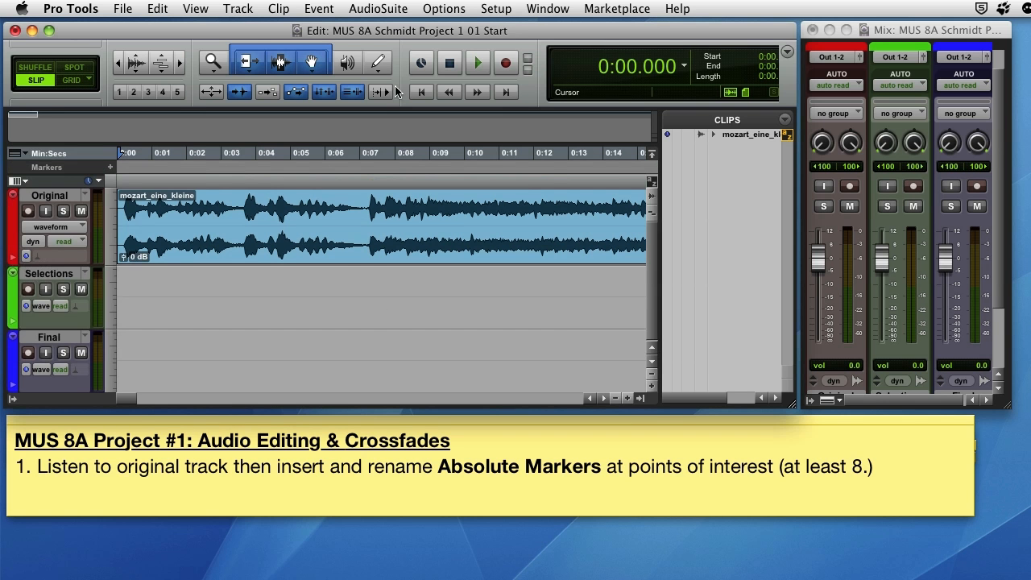
click(456, 7)
mouse_move(522, 246)
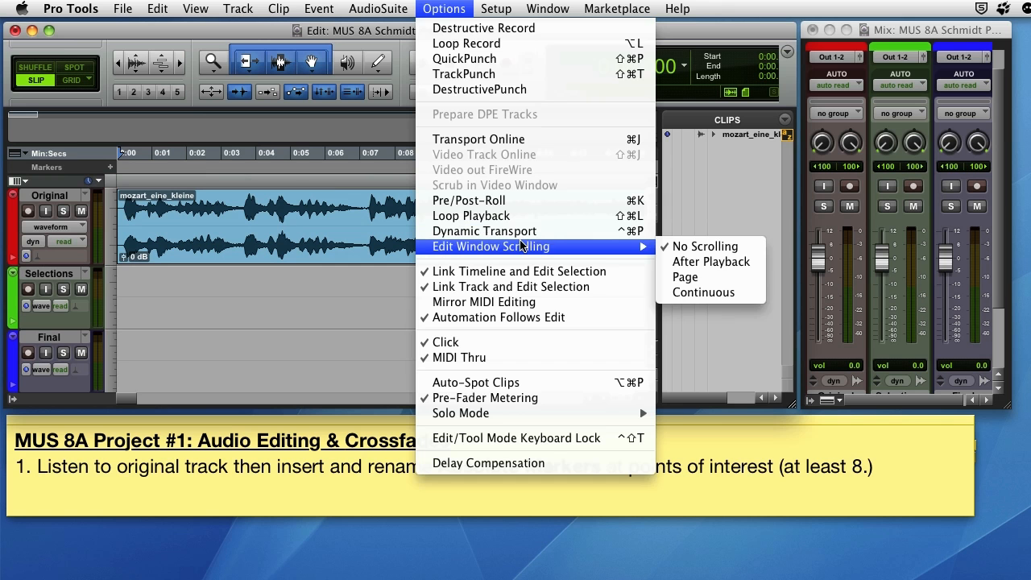
click(689, 292)
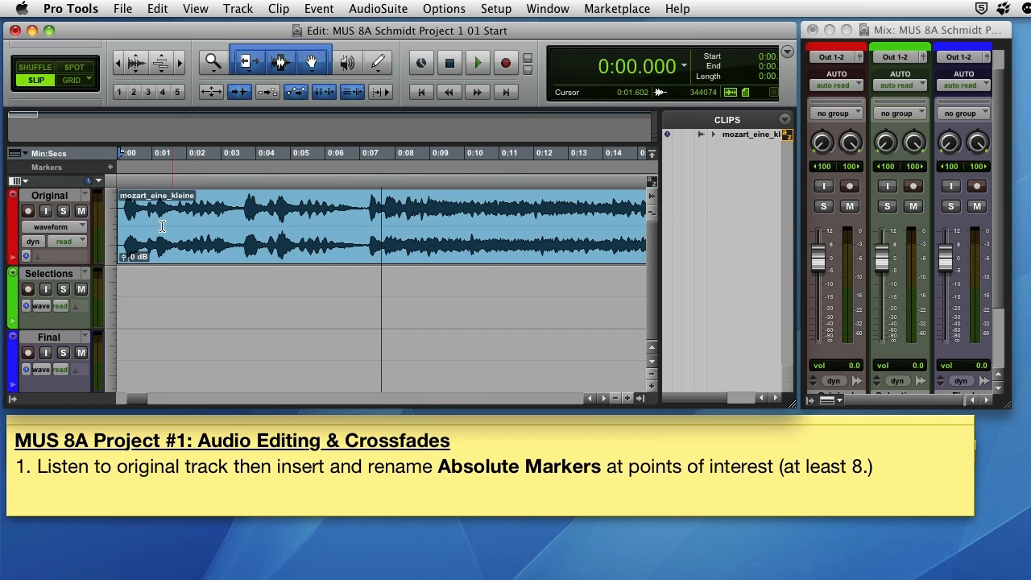
With Tab to Transients enabled, play the Original track's opening and place the edit cursor on the transient at about 0:07.3.
click(241, 93)
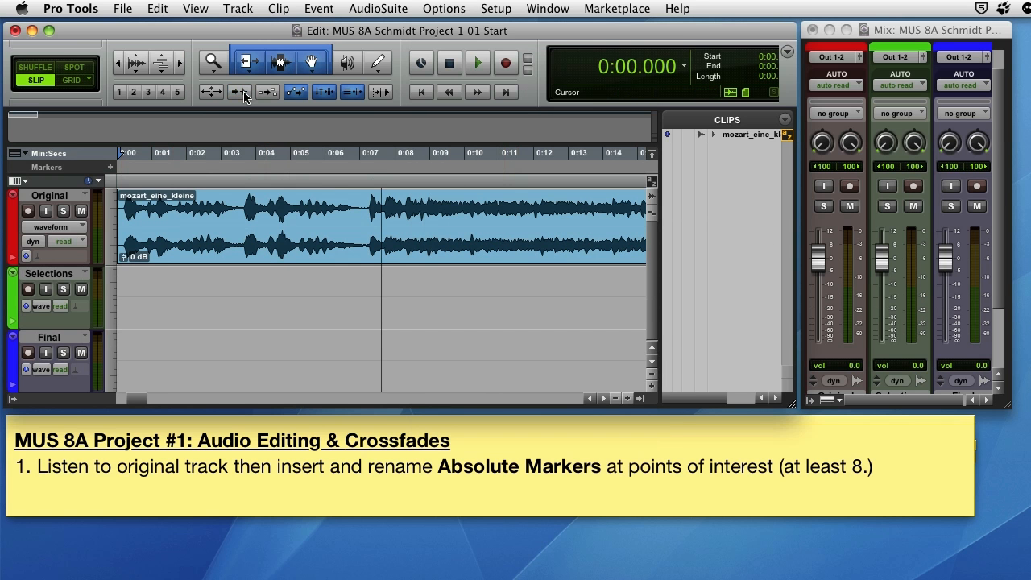
click(241, 93)
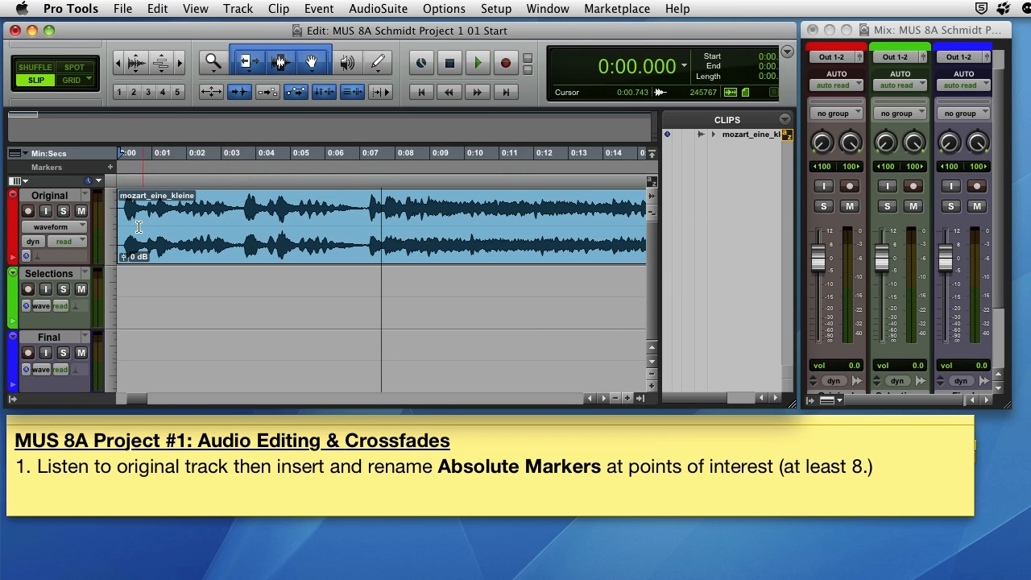
key(space)
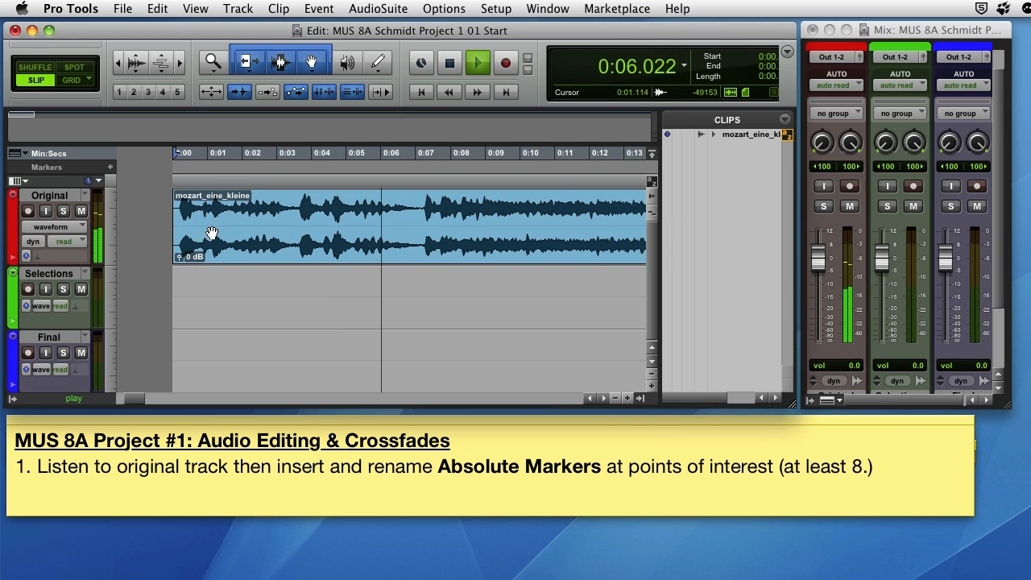
key(space)
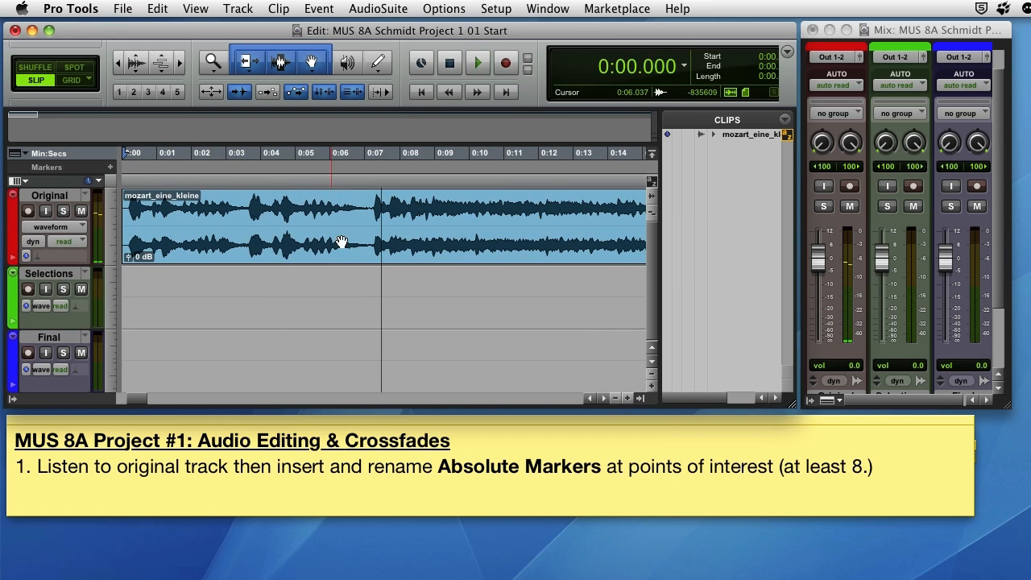
click(365, 222)
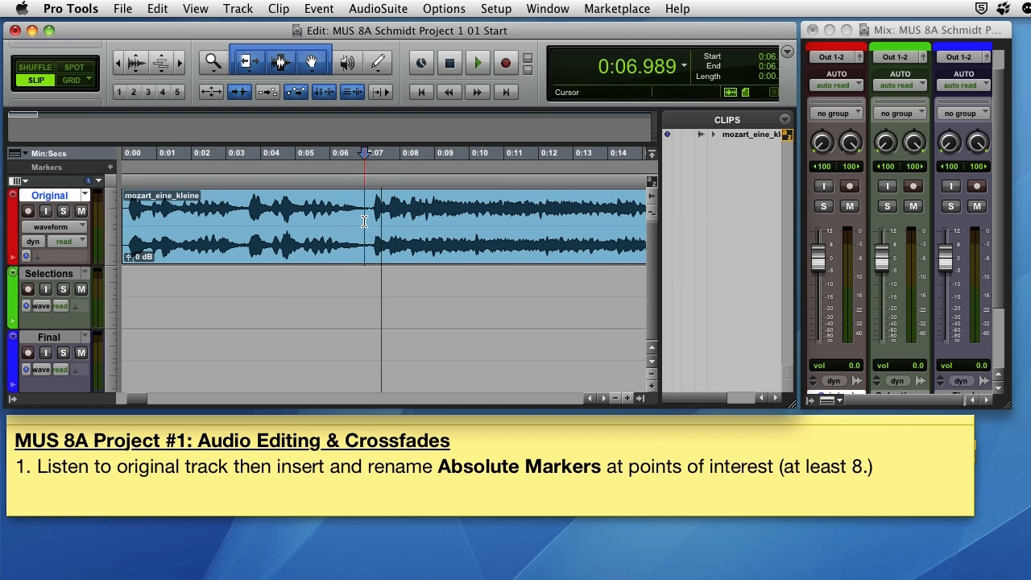
key(Tab)
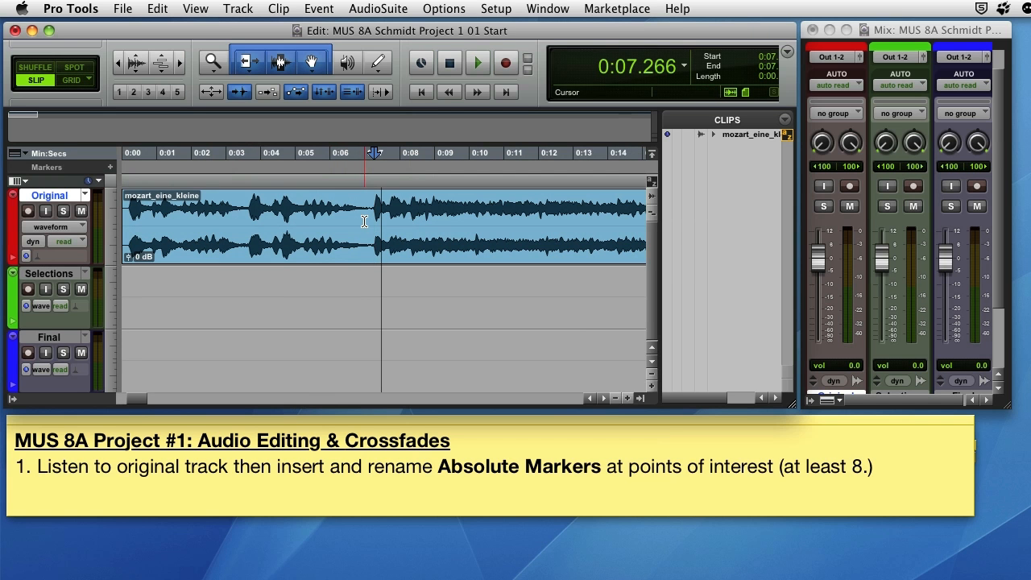
Open the Memory Locations window and move it away from the cursor position on the Original track.
click(533, 9)
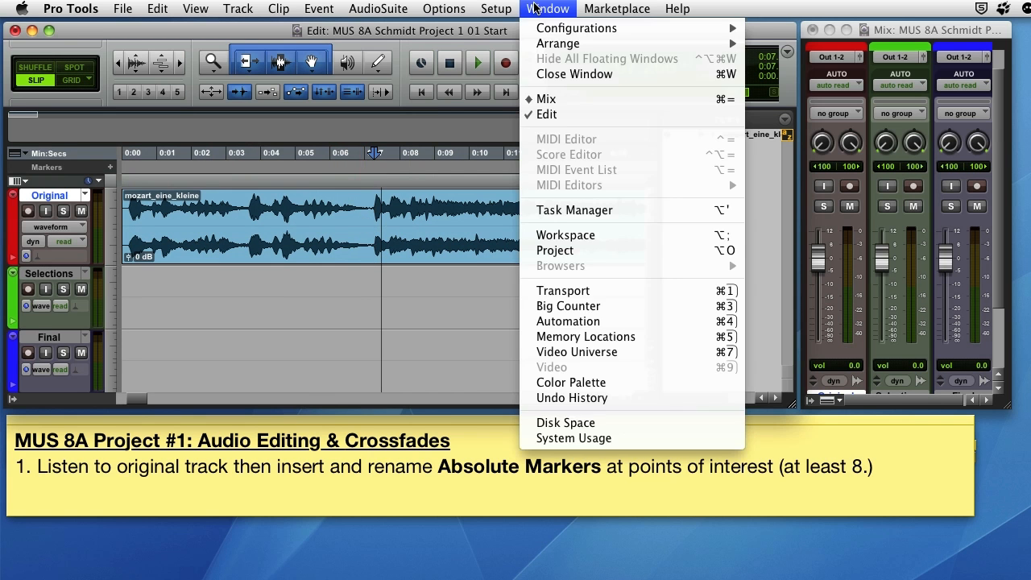
click(598, 337)
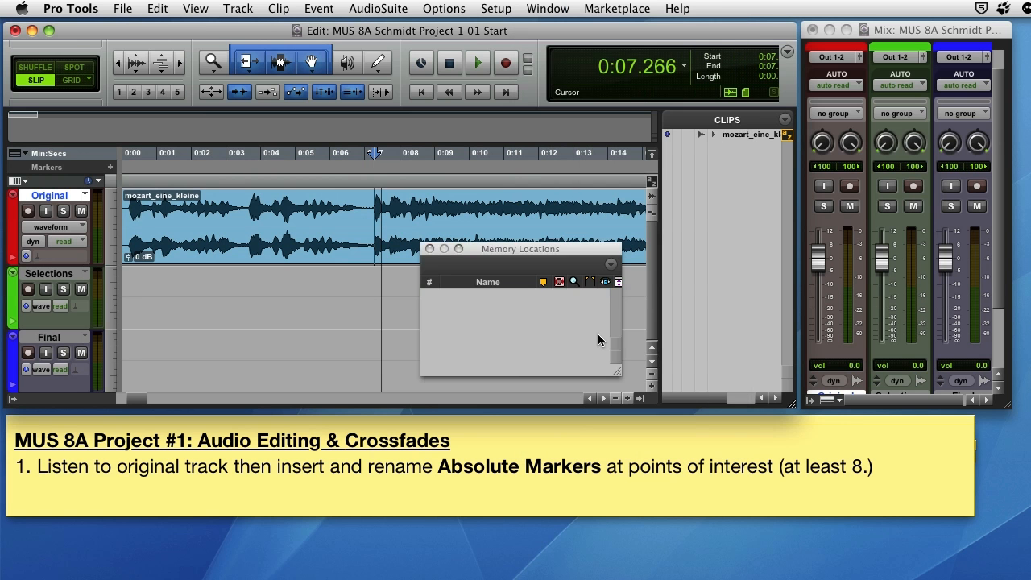
drag(570, 254, 661, 184)
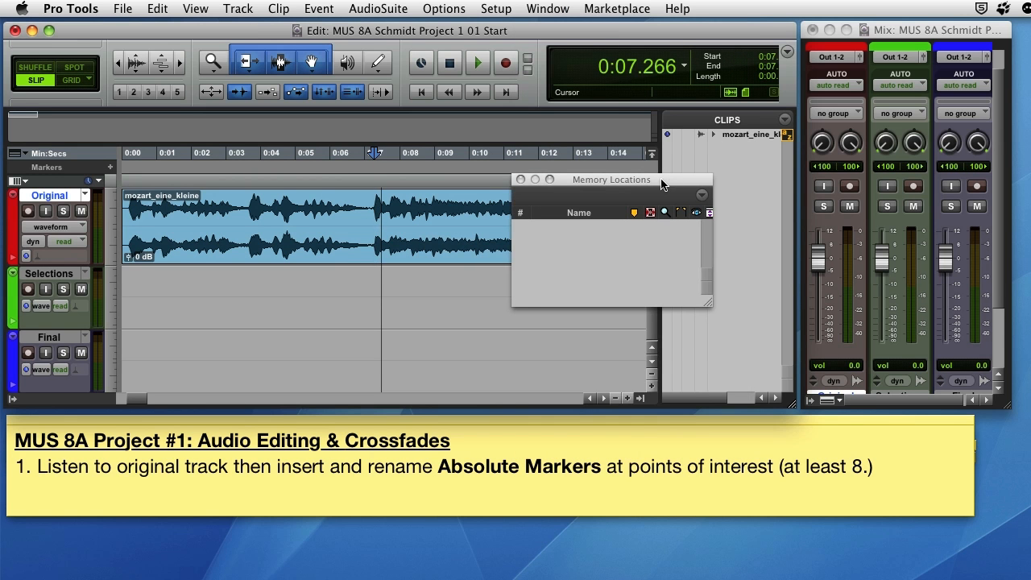
Create an Absolute marker named "Second Phrase" at the cursor and move the Memory Locations window below the waveform.
click(703, 196)
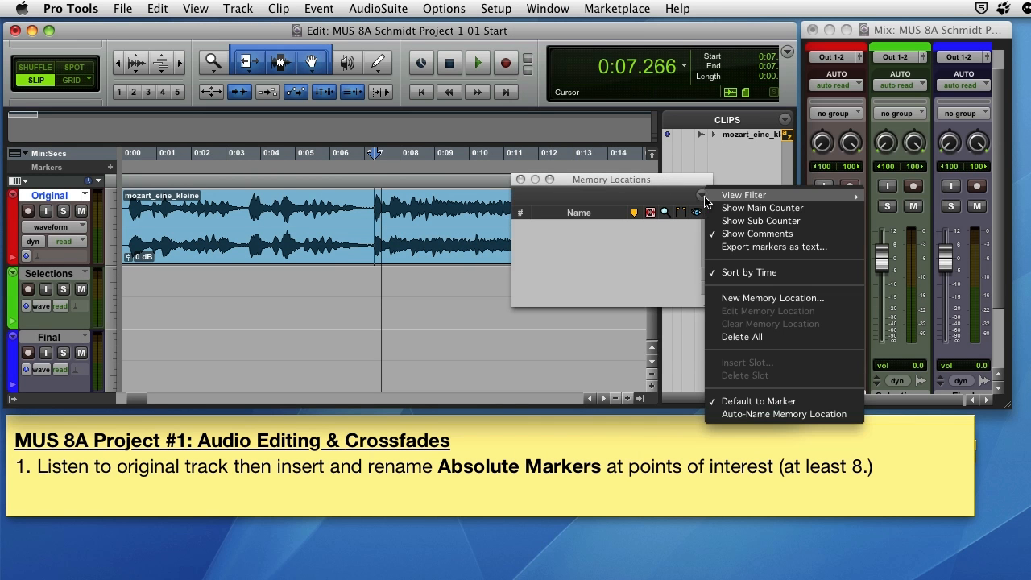
click(742, 298)
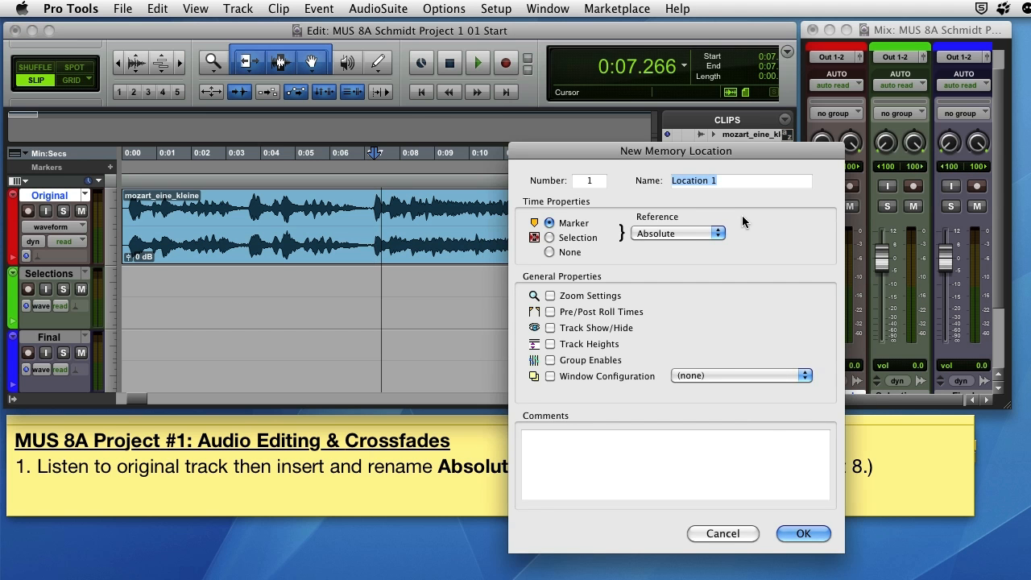
text(Second Phrase)
click(805, 534)
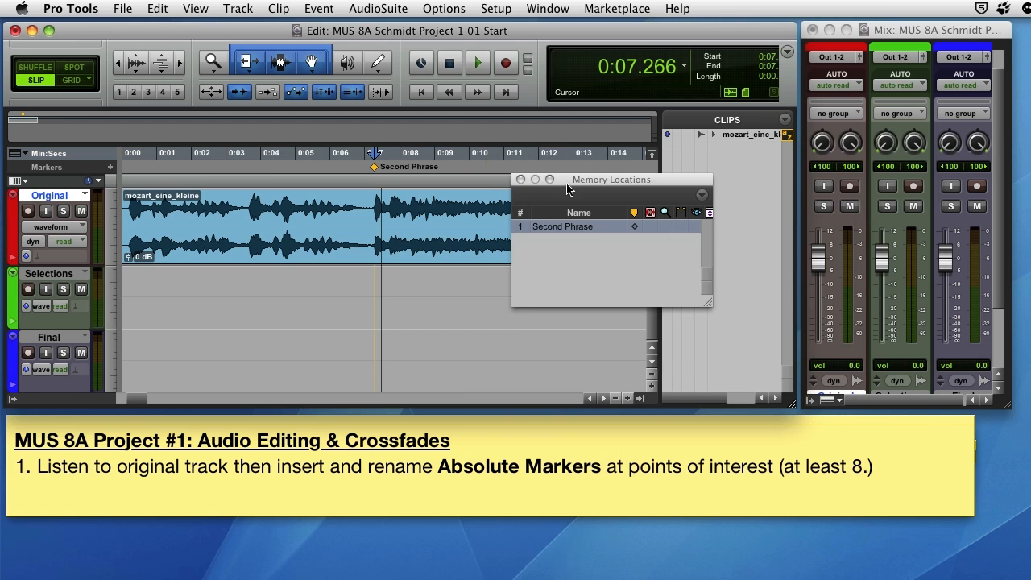
drag(591, 181, 628, 260)
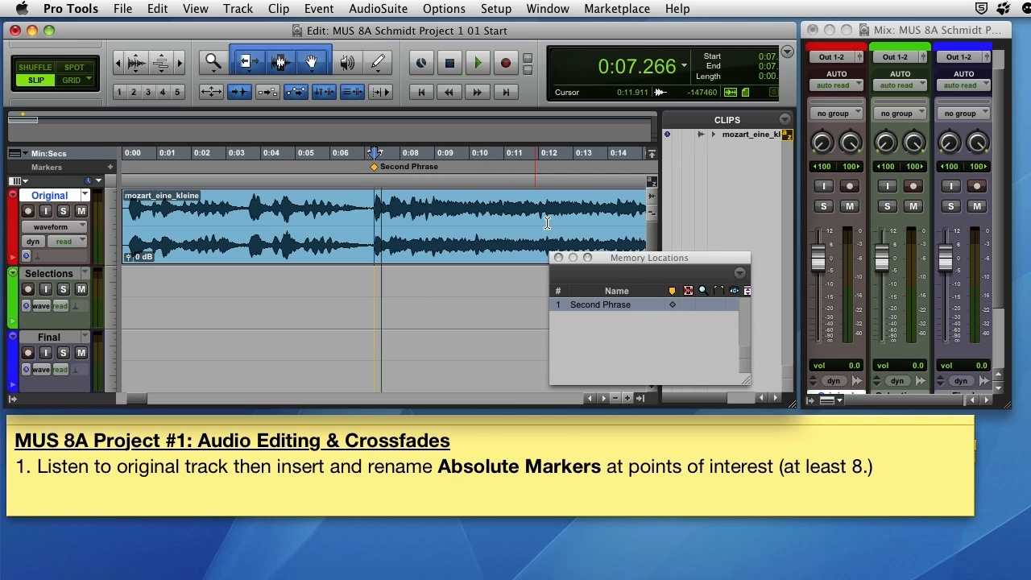
Audition the Original track around 0:17 and place the edit cursor on the transient at about 0:17.4.
scroll(378, 322, right, 10)
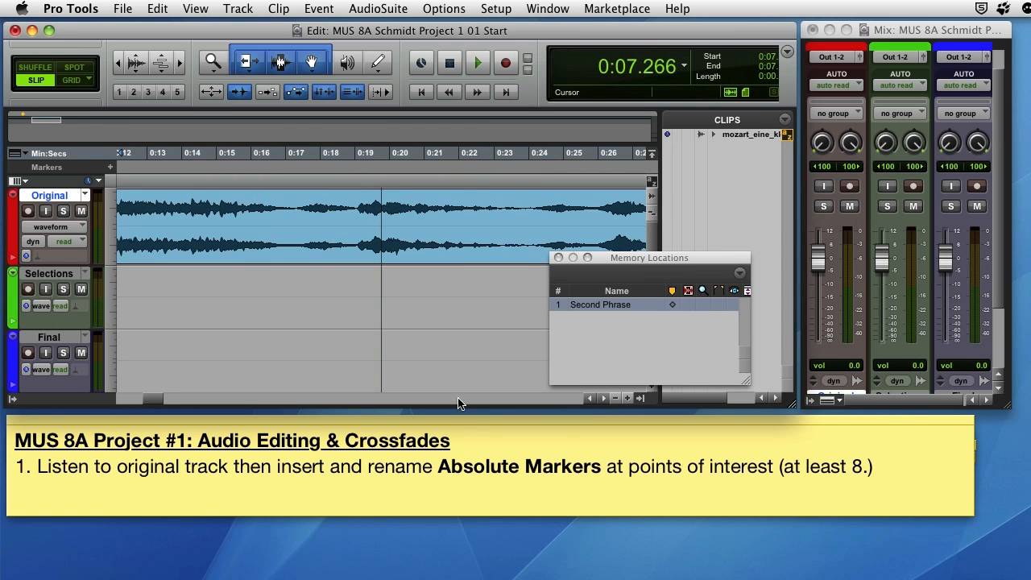
click(291, 223)
key(space)
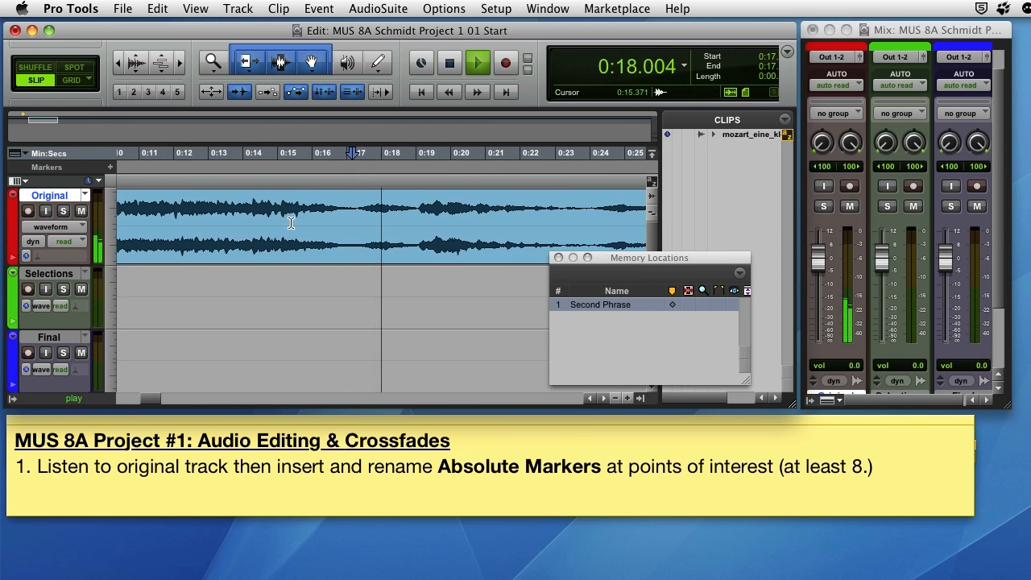
key(space)
click(328, 227)
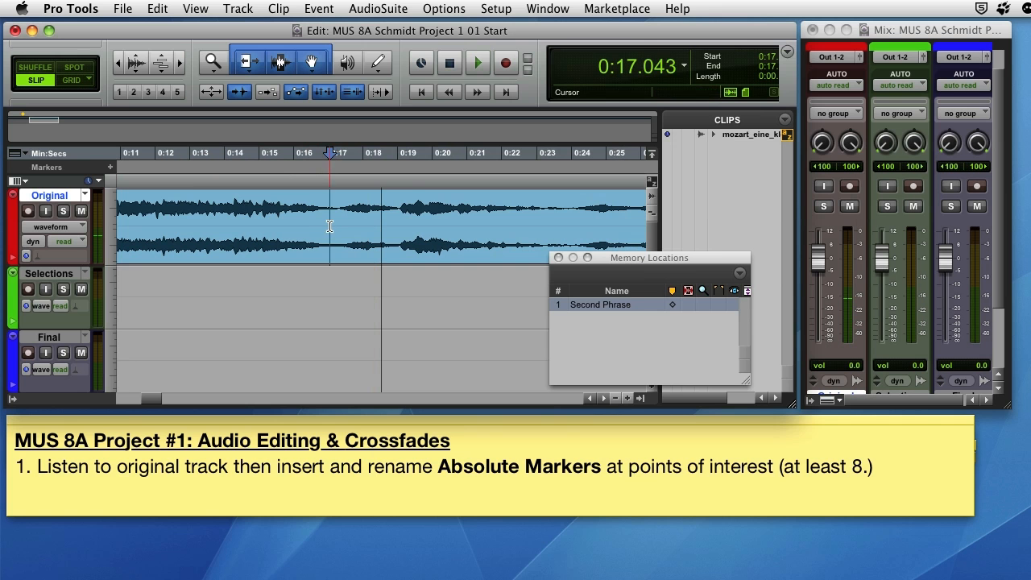
key(space)
Create an Absolute marker named "Sigh" at the cursor position.
key(KP_Enter)
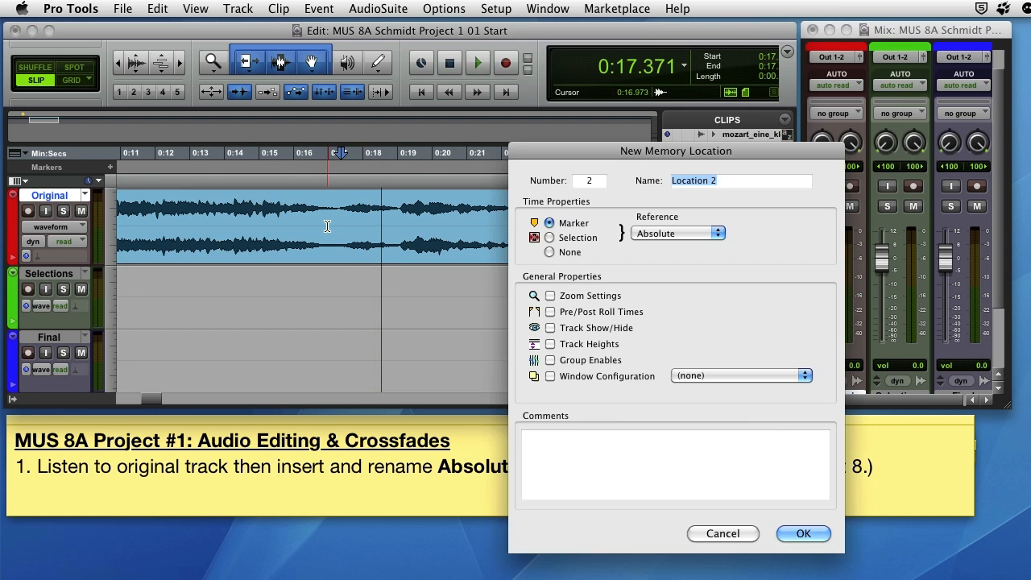
text(Sigh)
click(791, 529)
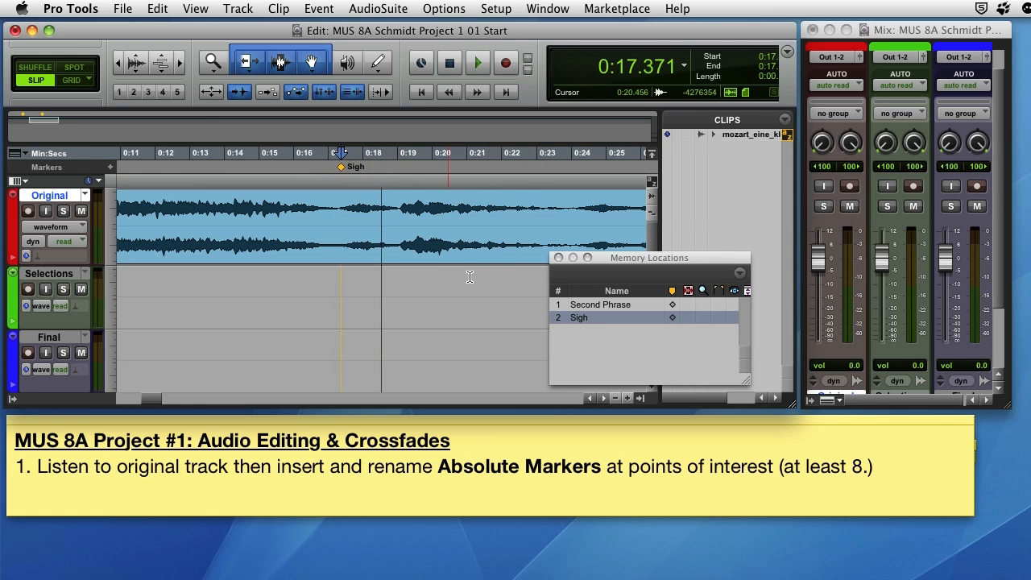
Recall the Second Phrase and Sigh markers and play the Original track to check their positions.
key(space)
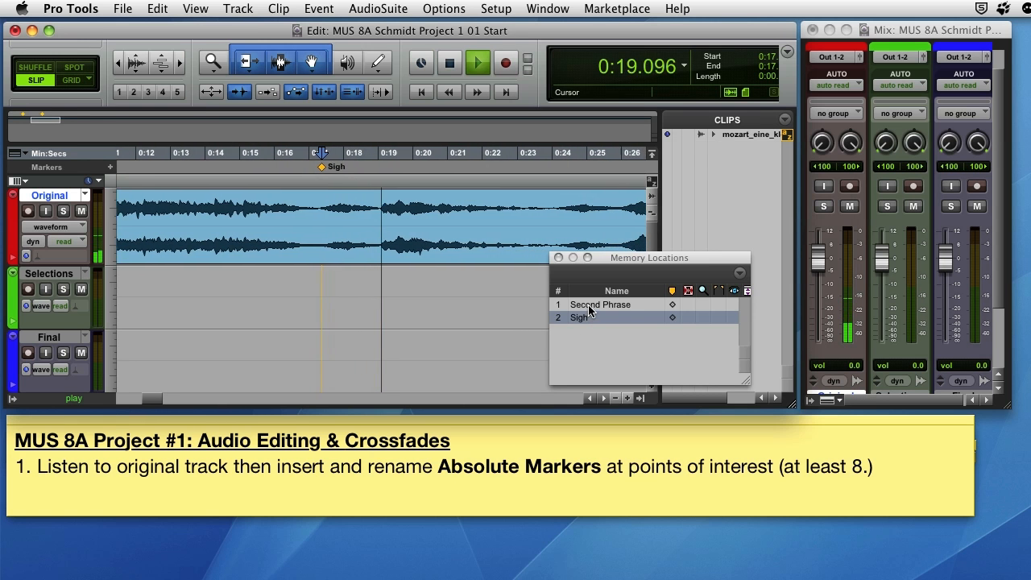
click(587, 304)
key(space)
click(587, 319)
key(space)
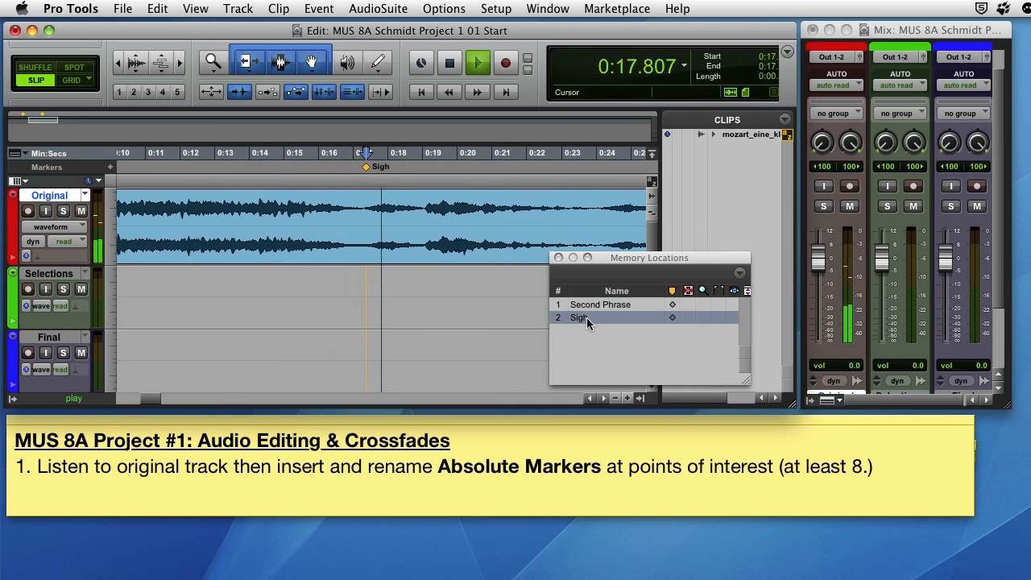
key(space)
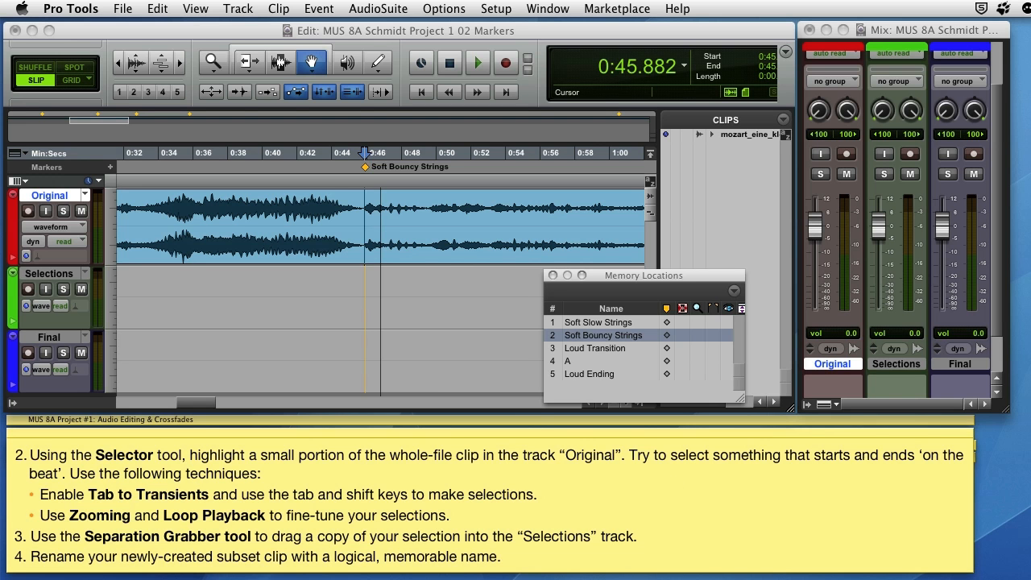
Enable Tab to Transients and Loop Playback in the Project 1 02 Markers session.
click(238, 94)
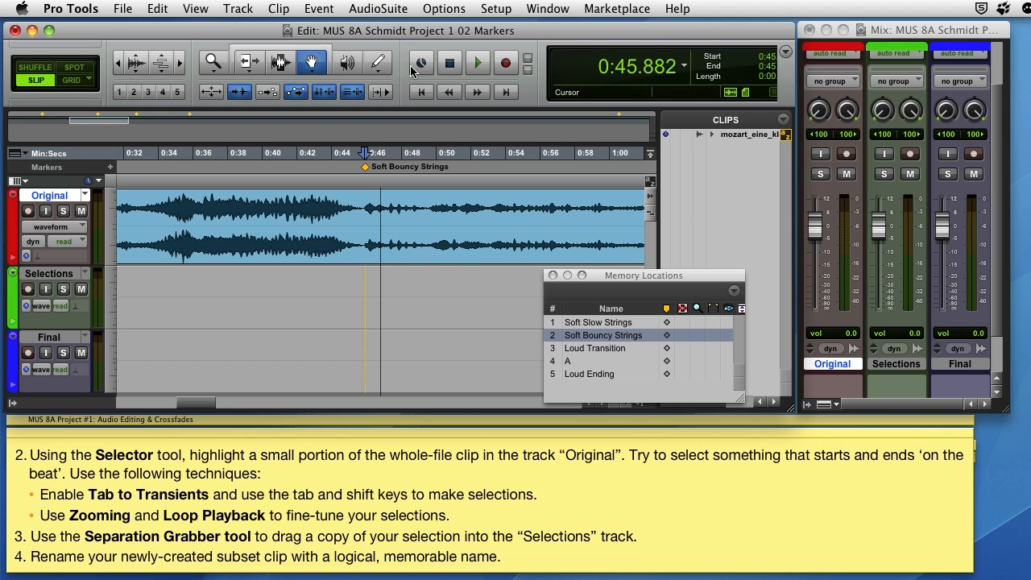
right_click(476, 64)
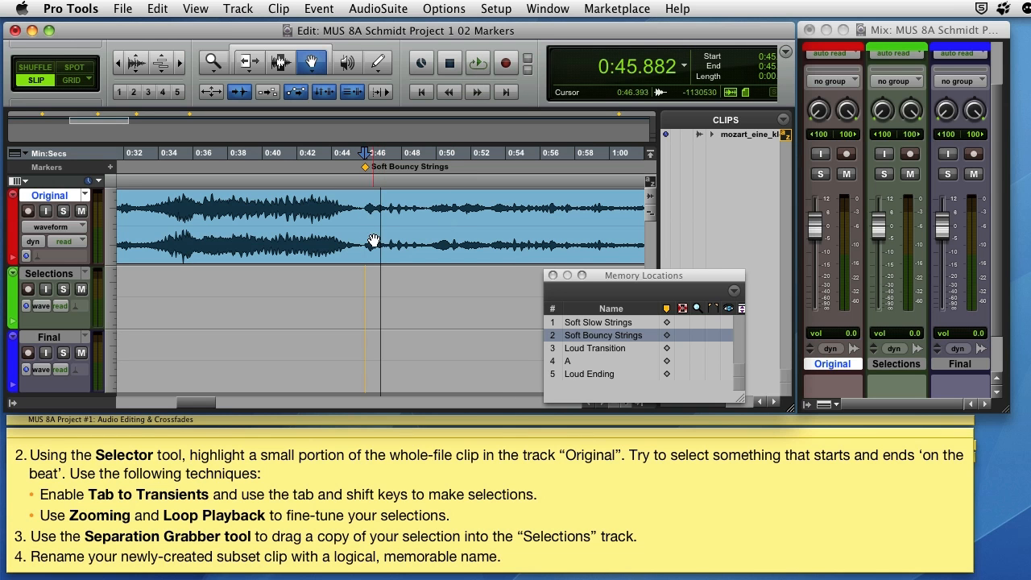
Recall the Soft Bouncy Strings marker, set the cursor on the transient at about 0:45.9 and play from there.
click(603, 337)
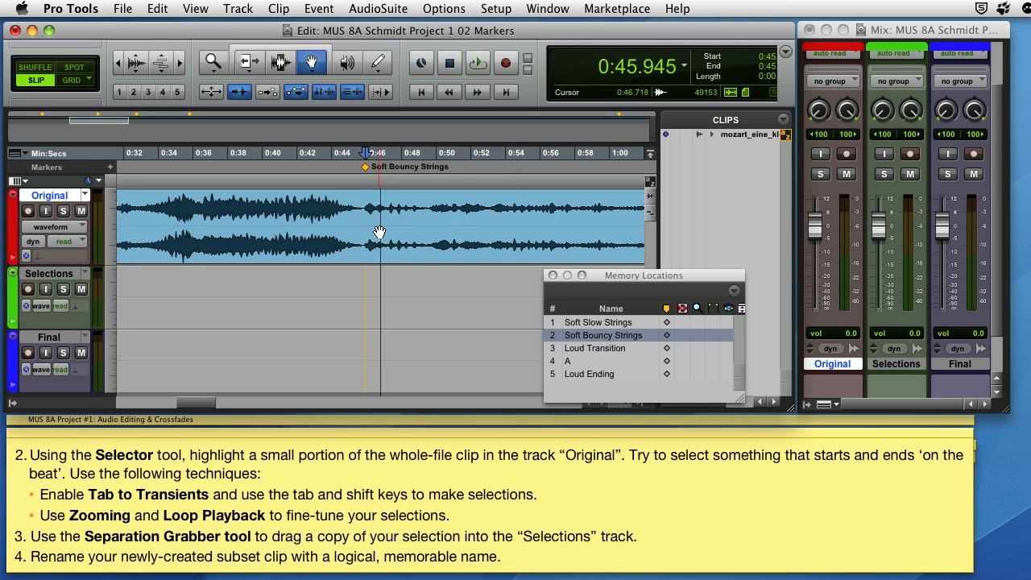
key(space)
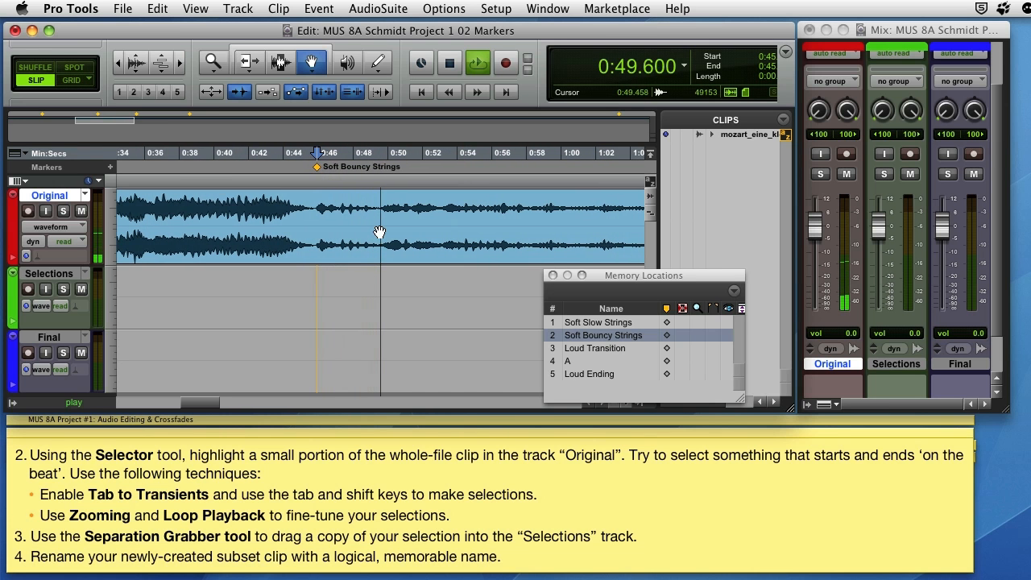
key(space)
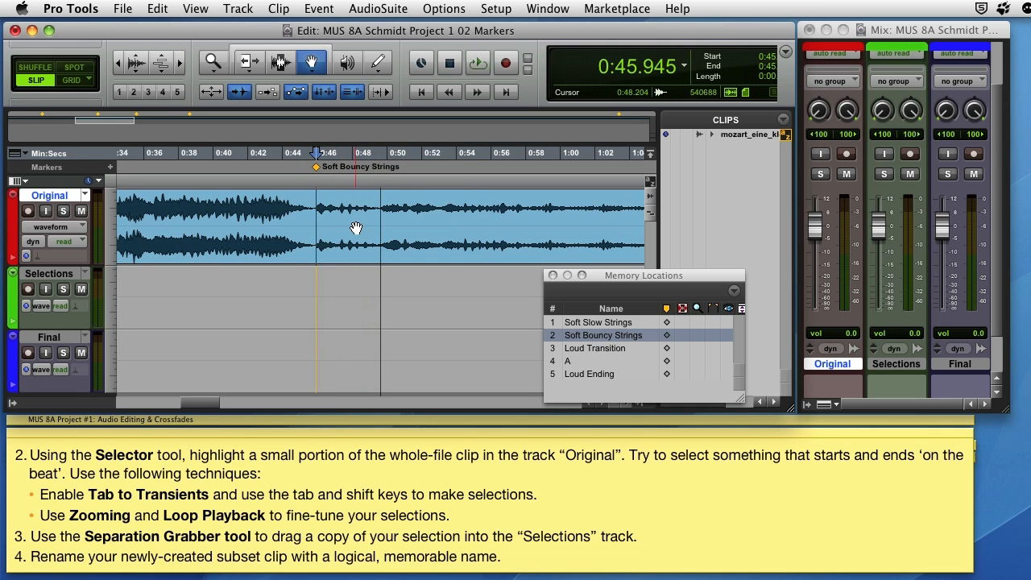
Extend the selection by transients from about 0:45.9 to about 0:49 on the Original track and audition it as a loop.
key(shift+Tab)
key(shift+Tab)
key(shift+Tab)
key(shift+Tab)
key(shift+Tab)
key(shift+Tab)
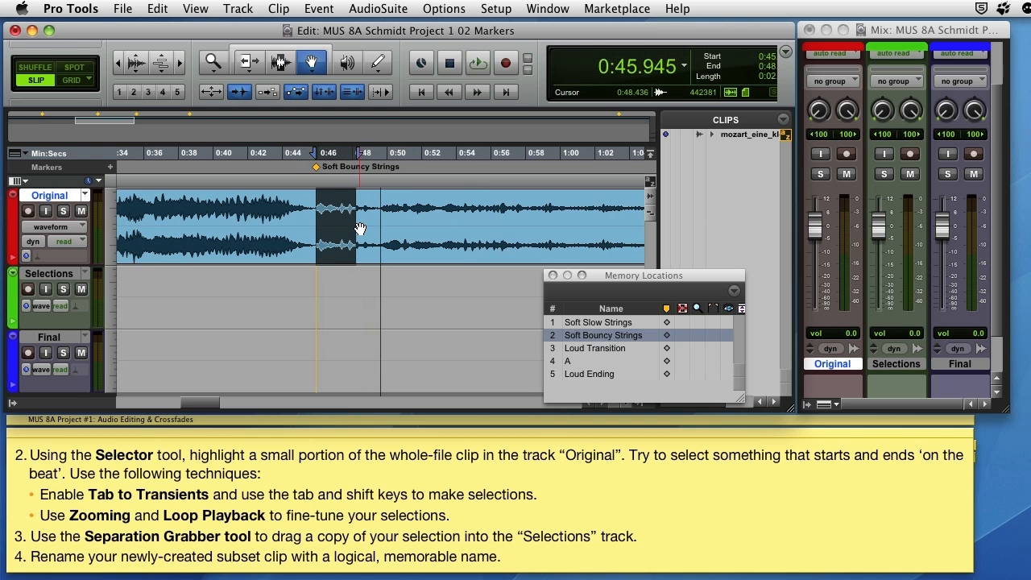
key(shift+Tab)
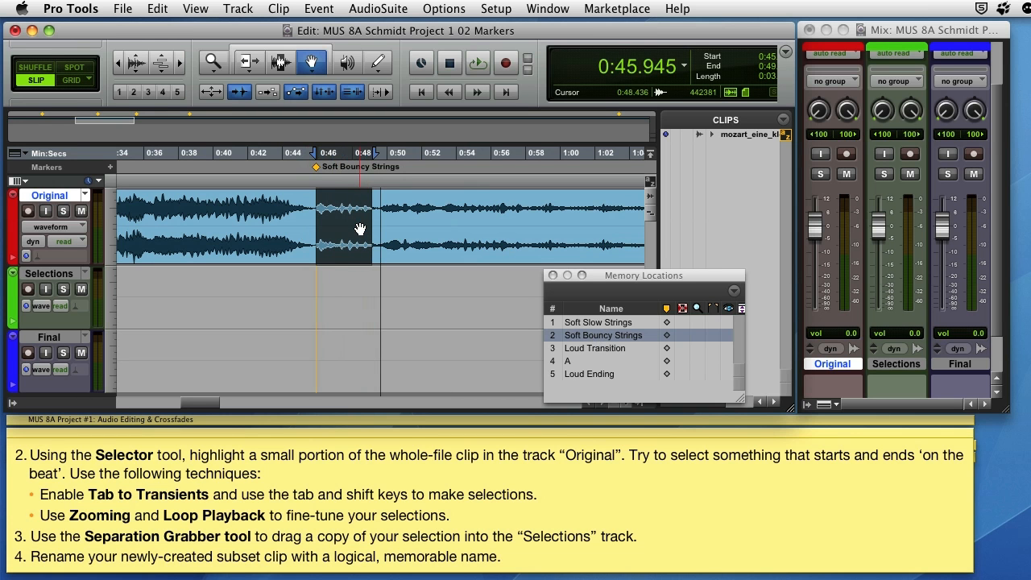
key(shift+Tab)
key(space)
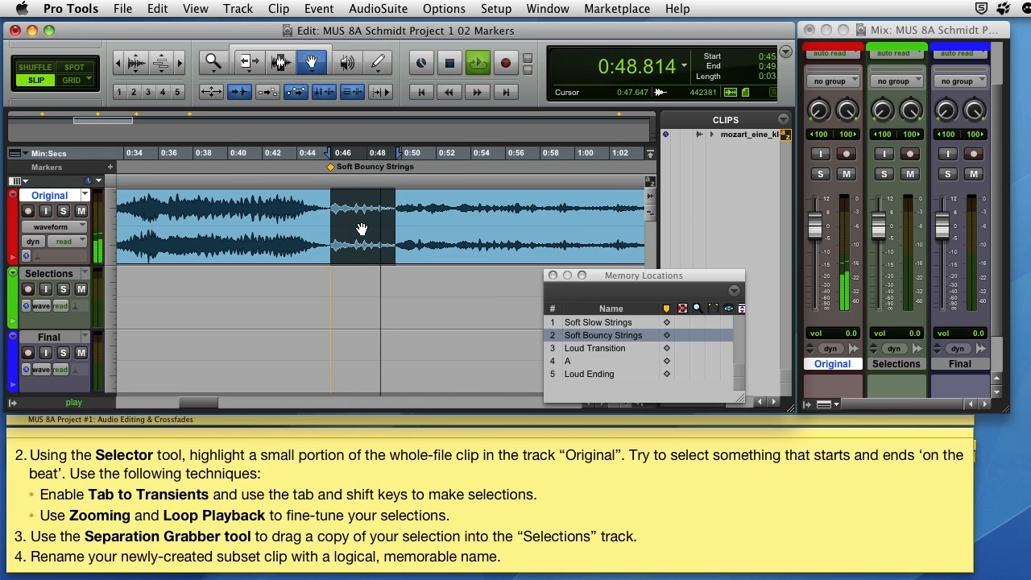
key(space)
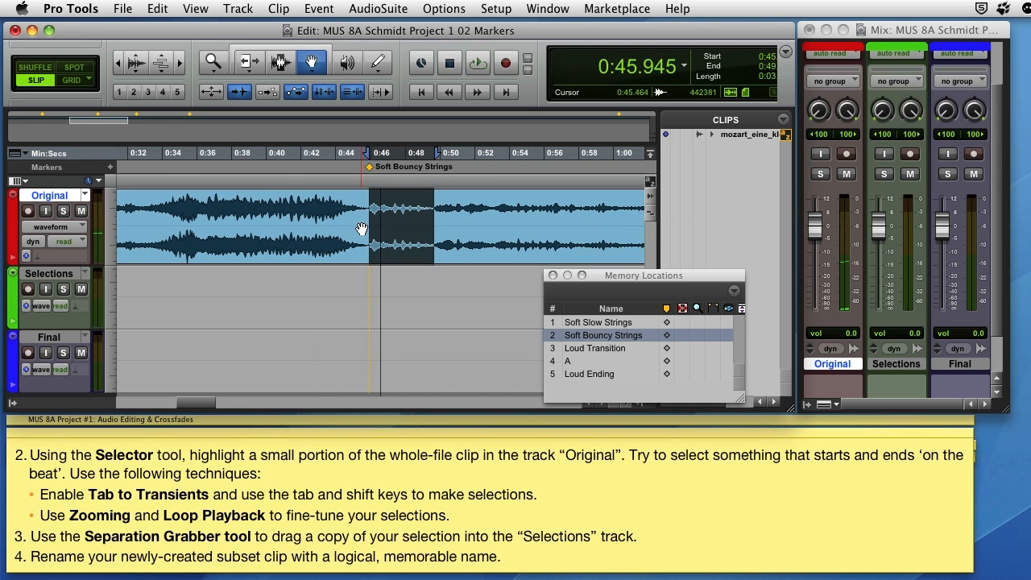
Try separating the Original clip at the selection from about 0:45.9 to 0:49, and undo the separation.
click(161, 8)
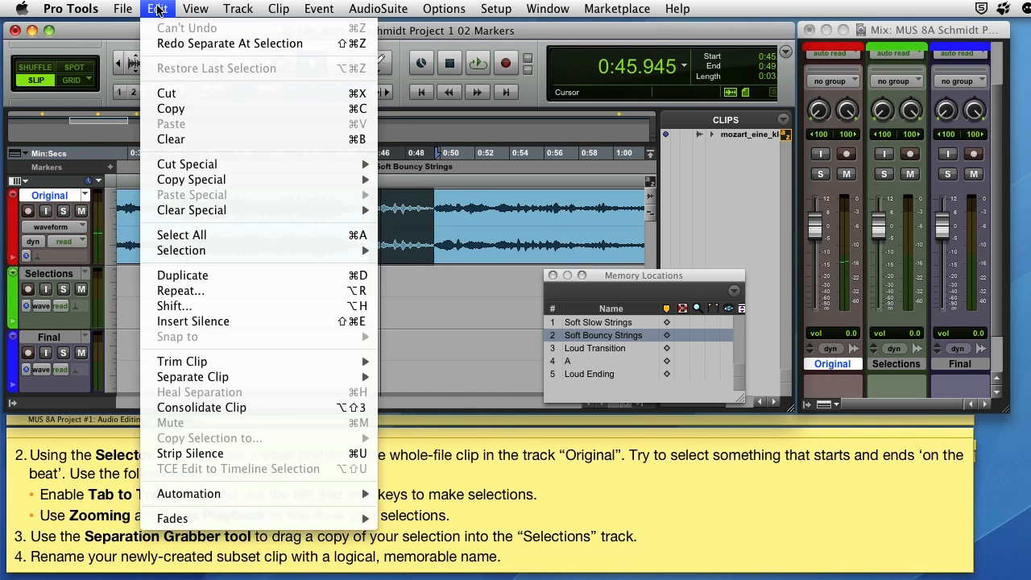
mouse_move(270, 377)
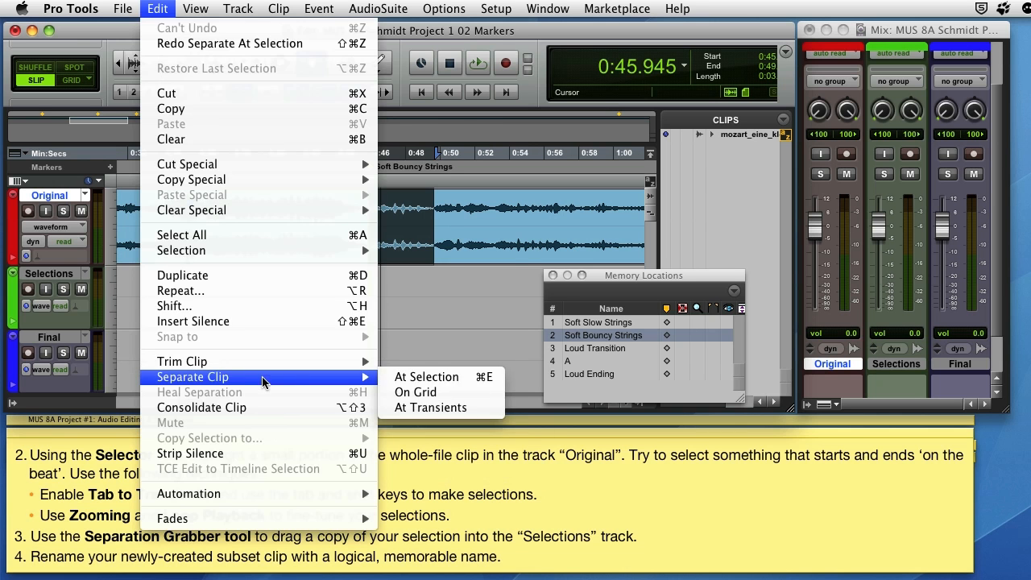
click(417, 378)
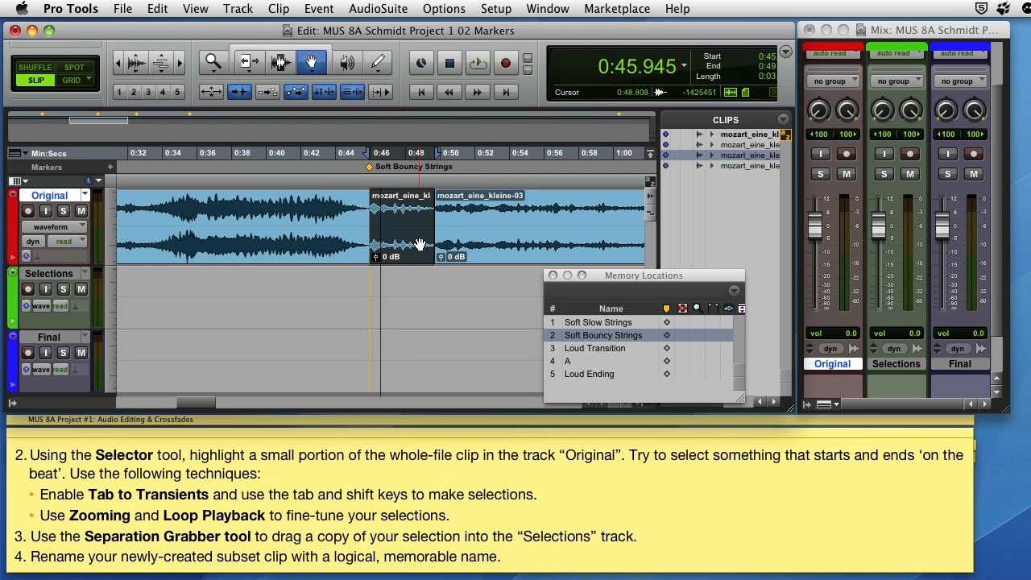
key(super+z)
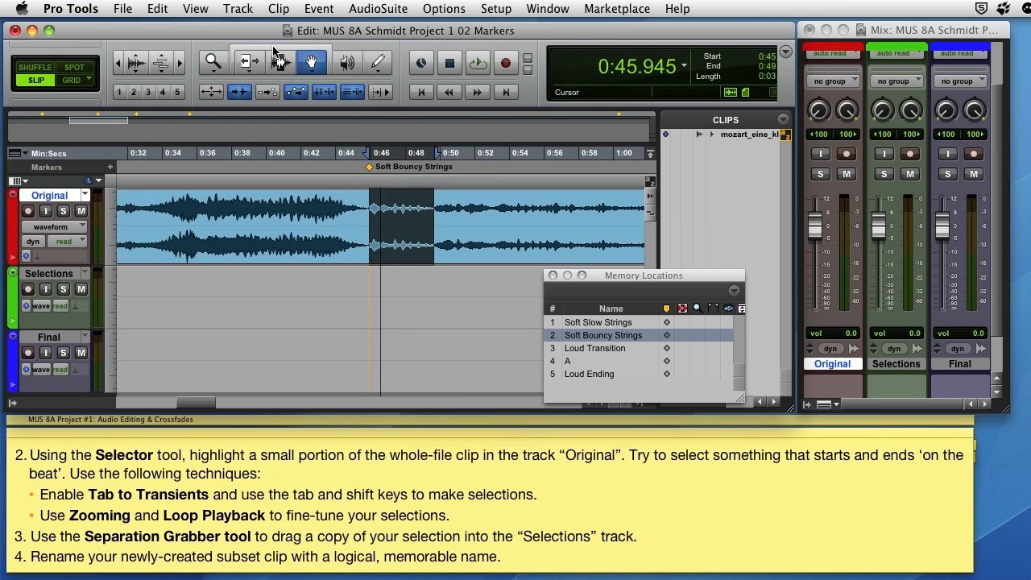
Move the selected passage from the Original track straight down to the Selections track with the Smart Tool set to Separation Grabber.
click(311, 69)
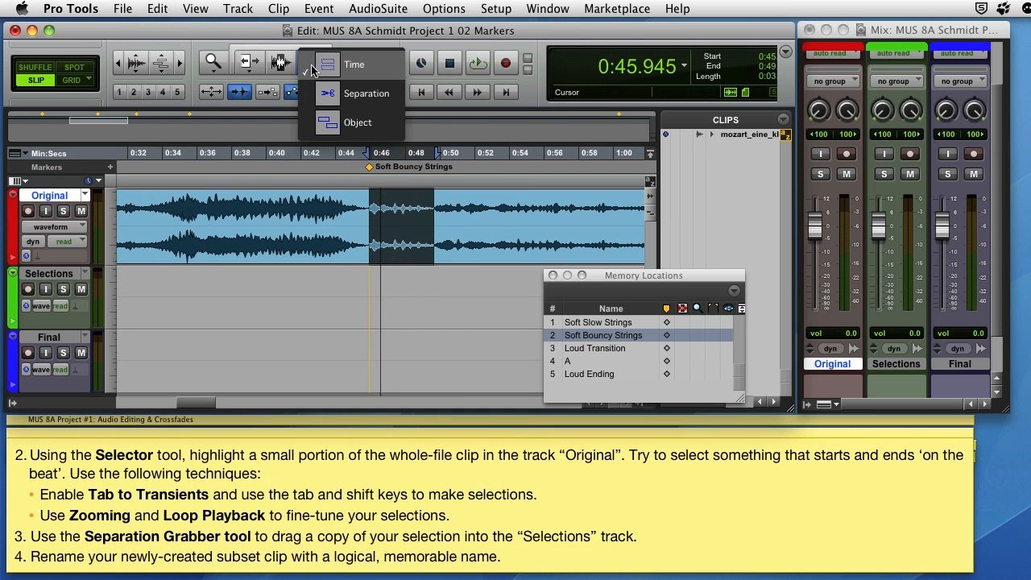
click(319, 93)
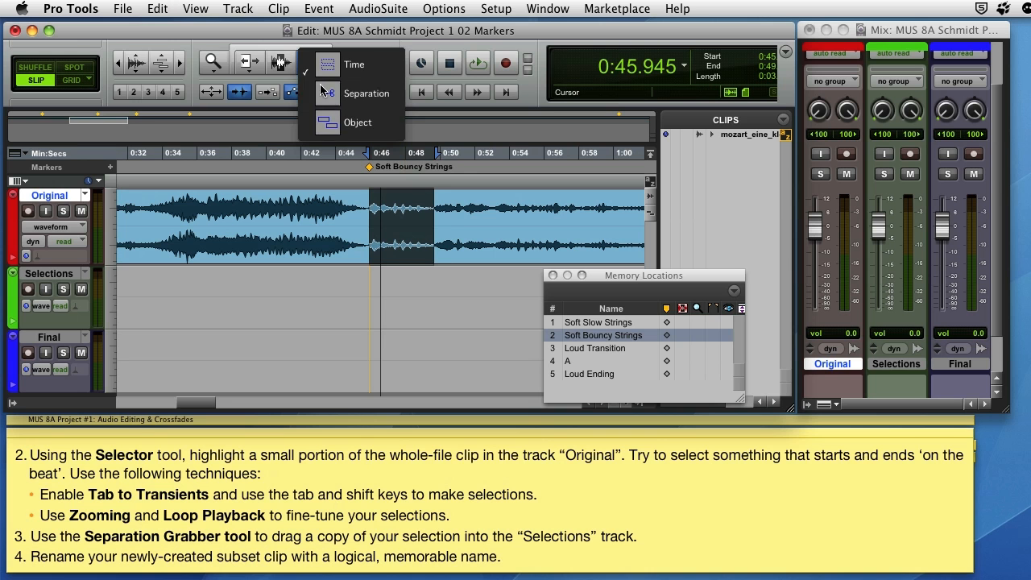
click(268, 51)
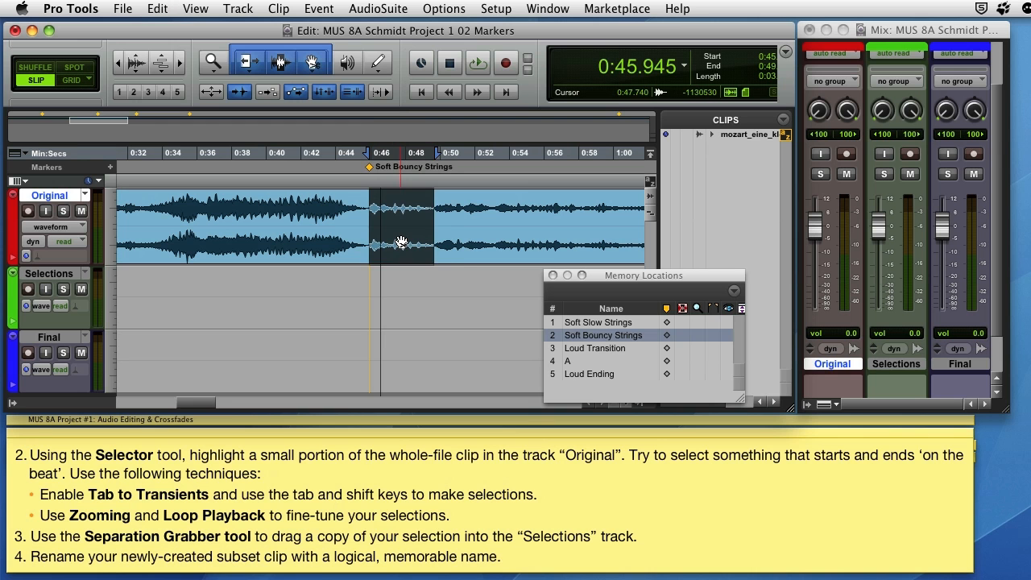
drag(401, 243, 397, 300)
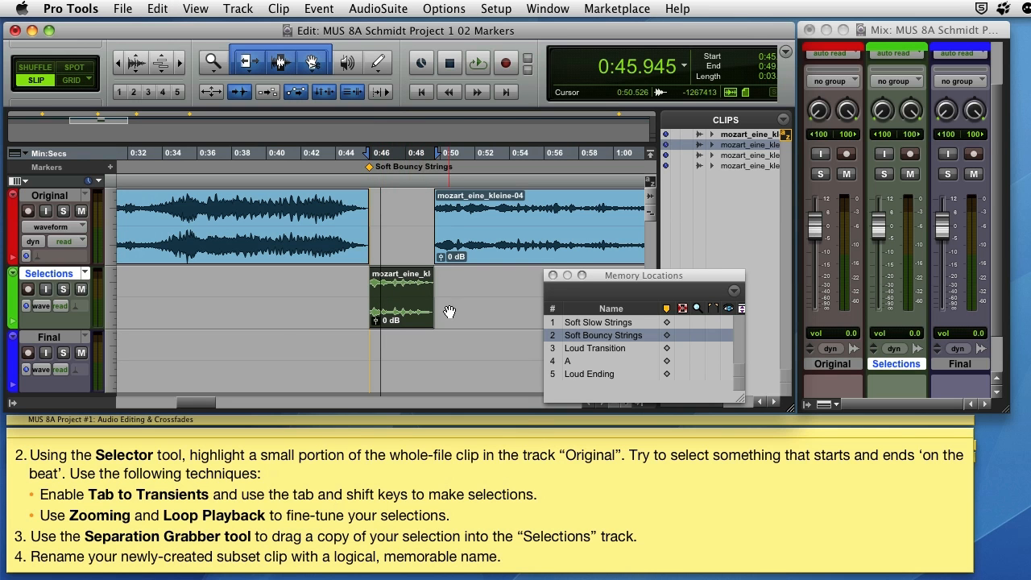
Rename the clip on the Selections track as "Soft lilting strings" and audition it from the clip list.
double_click(393, 309)
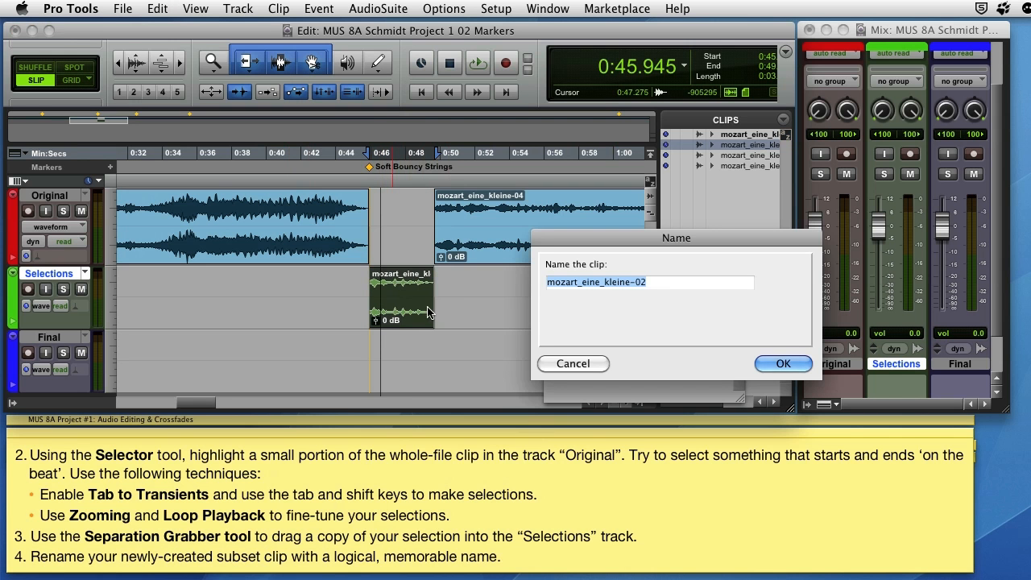
text(So)
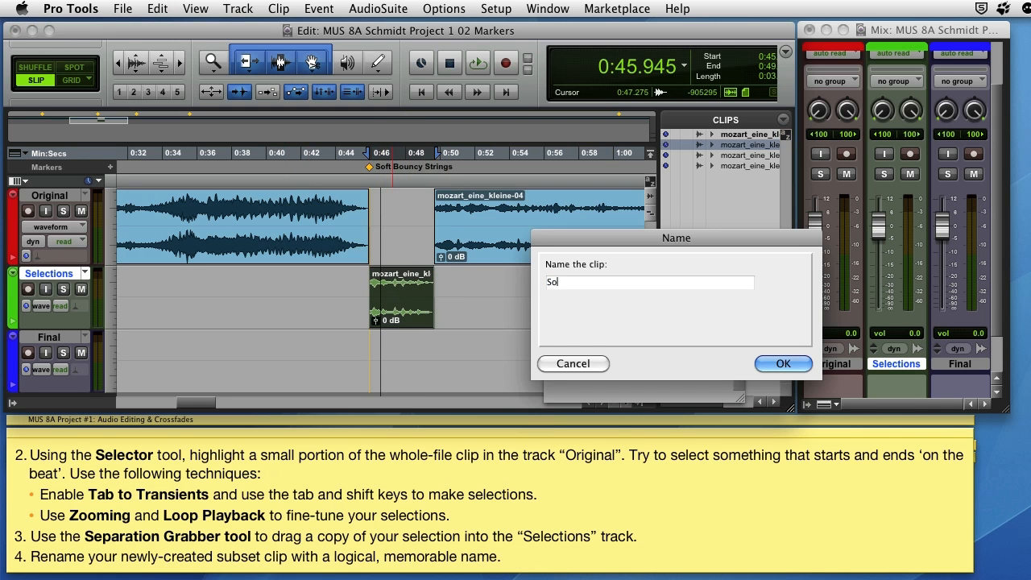
text(ft lilting strings)
click(790, 366)
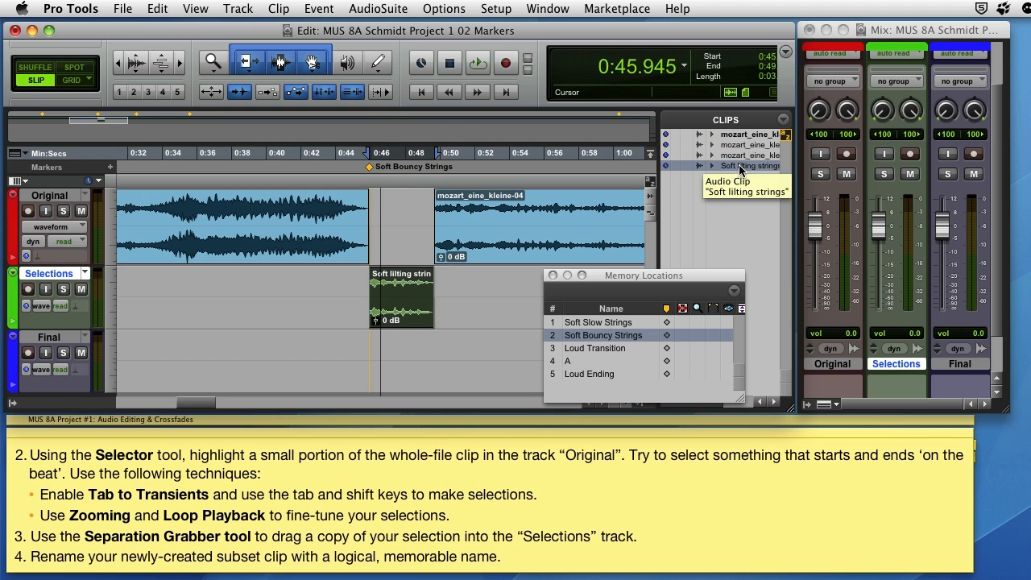
alt+click(740, 165)
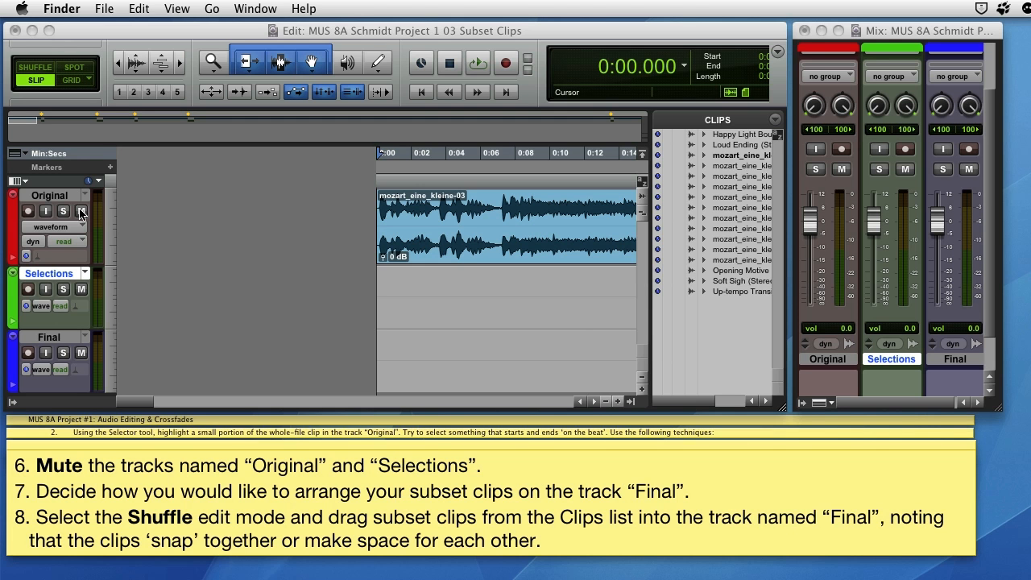
Mute the Original and Selections tracks and switch the session to Shuffle edit mode.
click(81, 210)
click(81, 289)
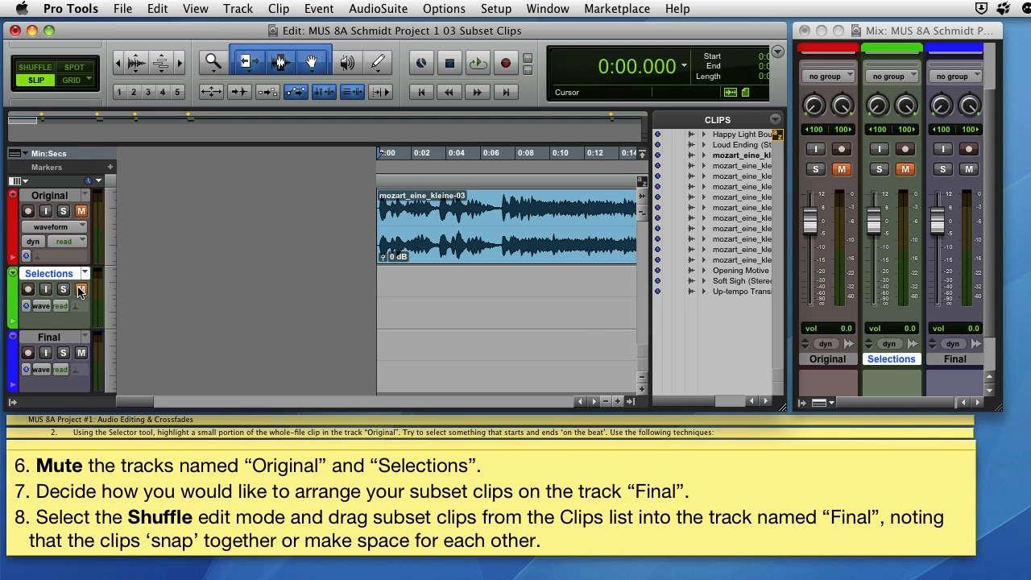
click(32, 71)
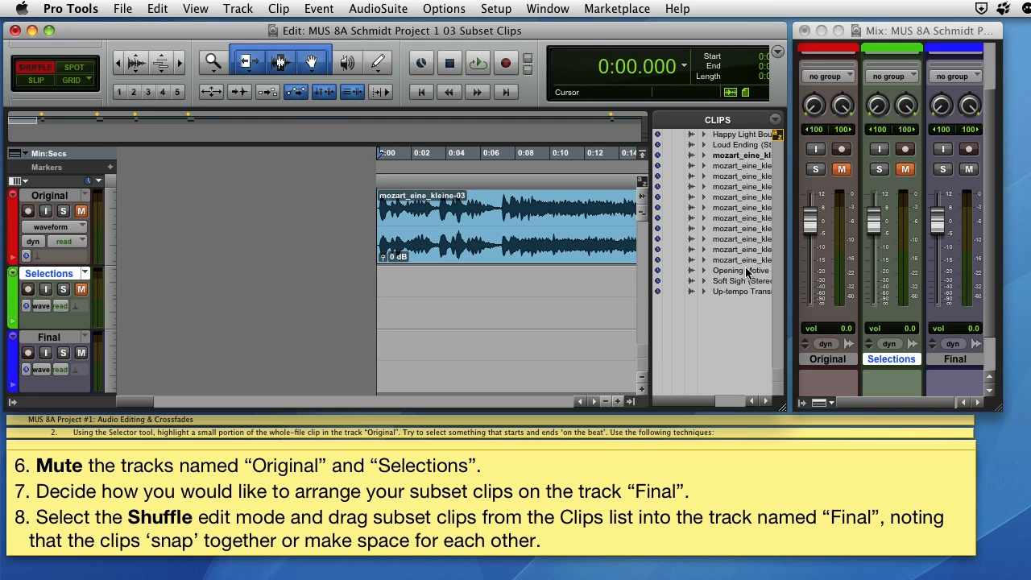
Arrange Opening Motive, Soft Sigh, Loud Ending and Soft Sigh on the Final track, inserting another Opening Motive before the last Soft Sigh.
drag(743, 271, 465, 383)
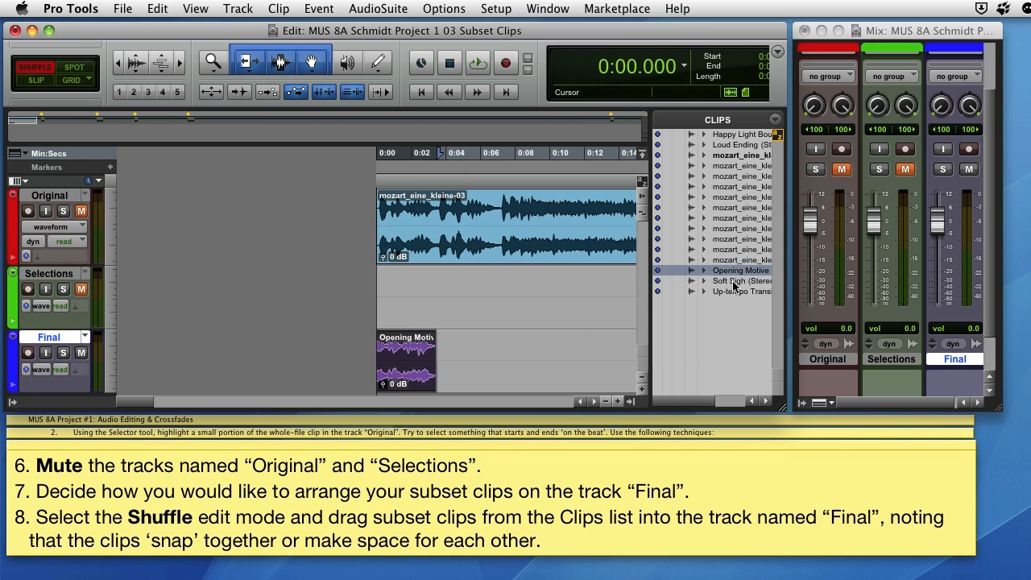
drag(734, 284, 495, 355)
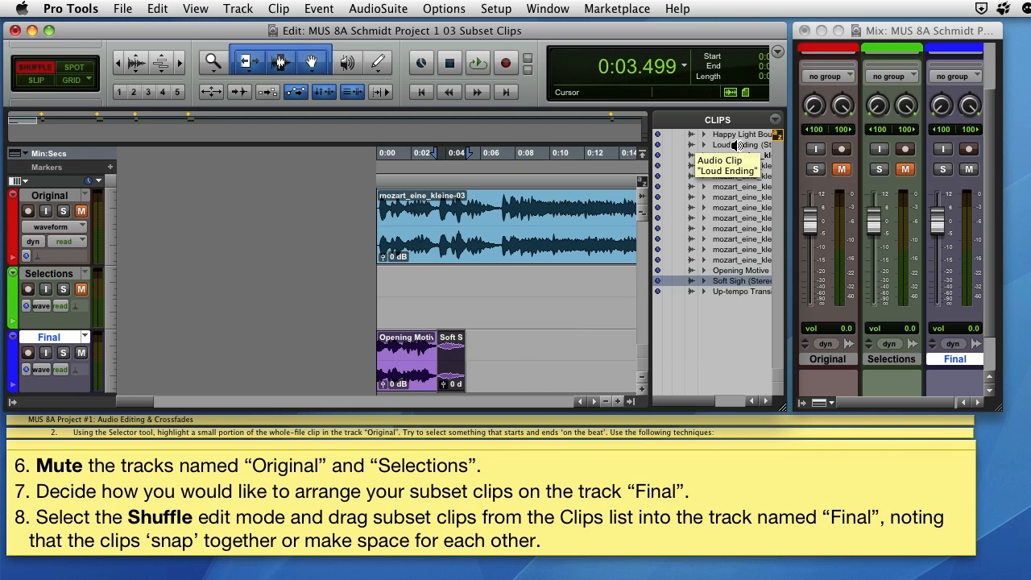
alt+click(737, 145)
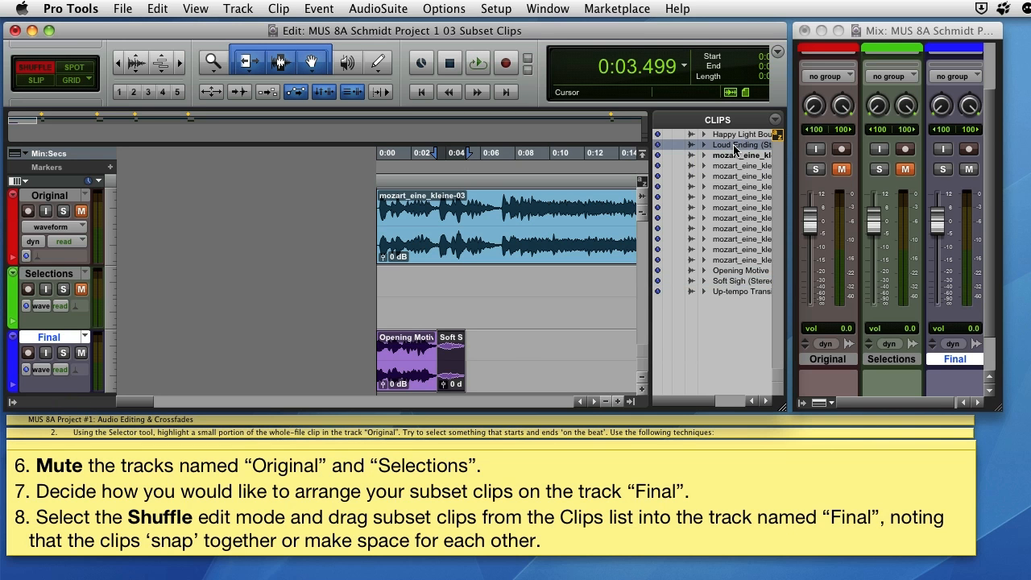
drag(738, 150, 497, 368)
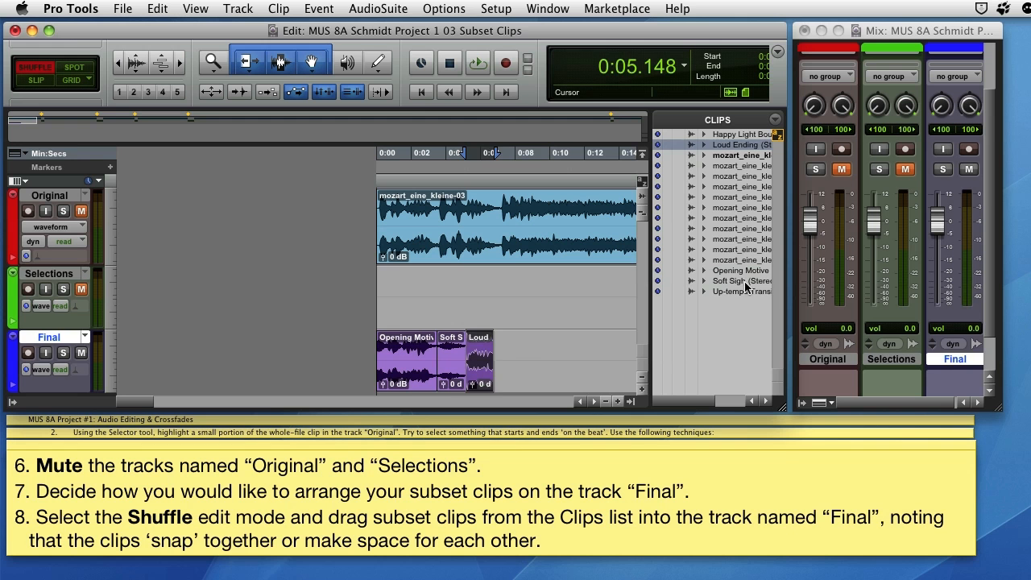
drag(738, 284, 528, 357)
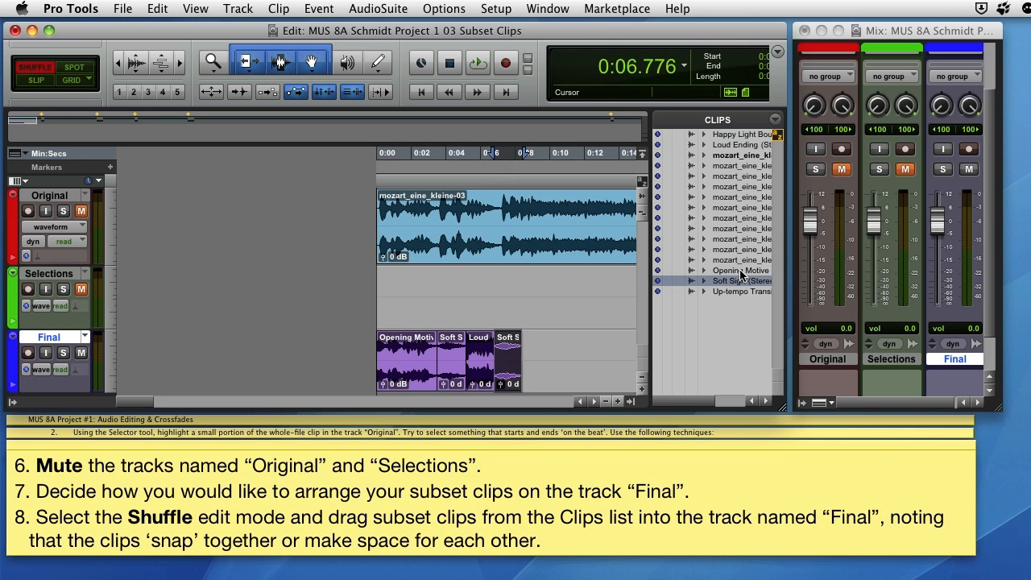
click(737, 274)
drag(736, 274, 503, 347)
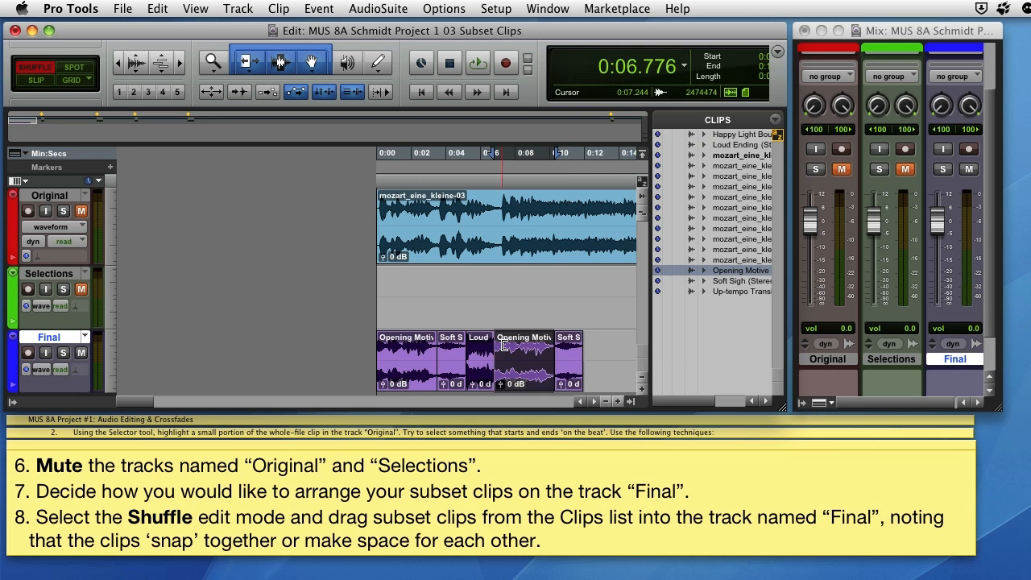
Play the Final track's arrangement from the start and delete its second Opening Motive clip.
click(394, 174)
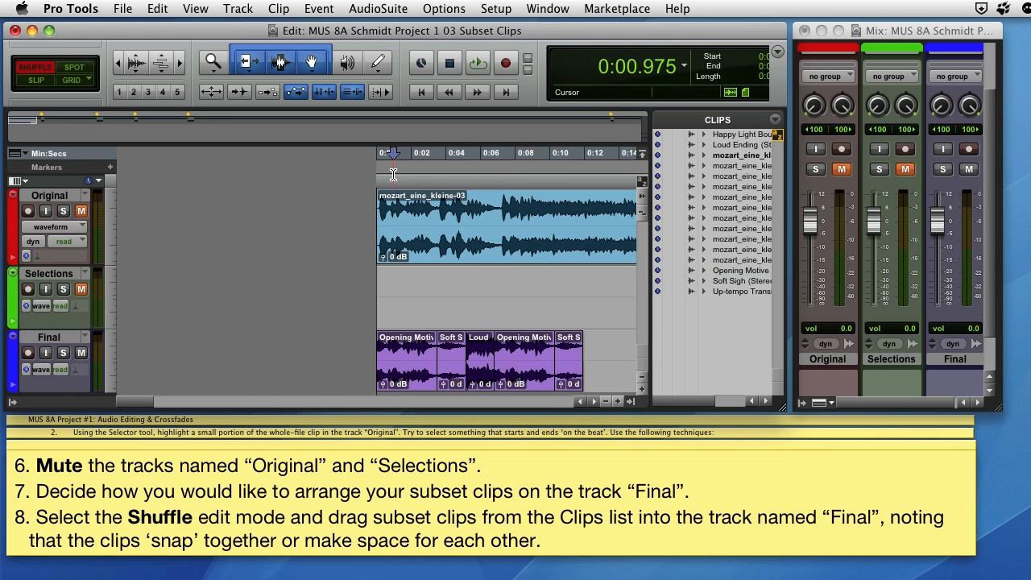
click(421, 91)
click(478, 62)
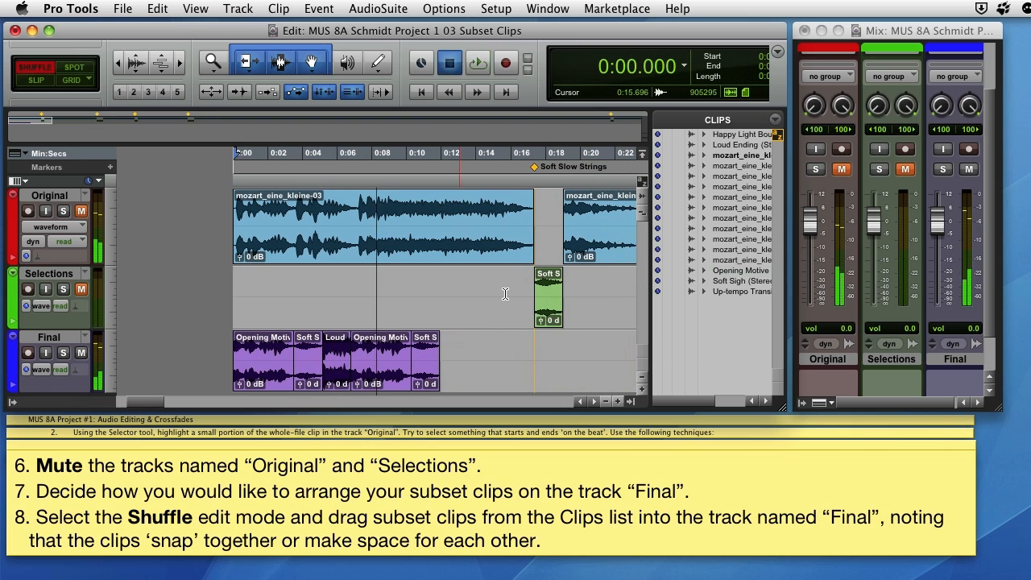
key(space)
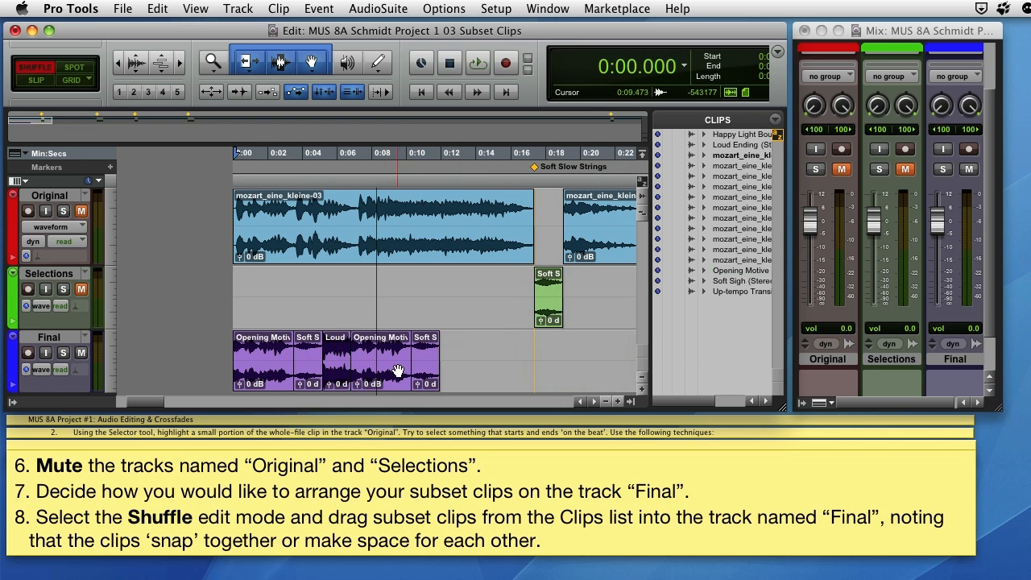
click(397, 371)
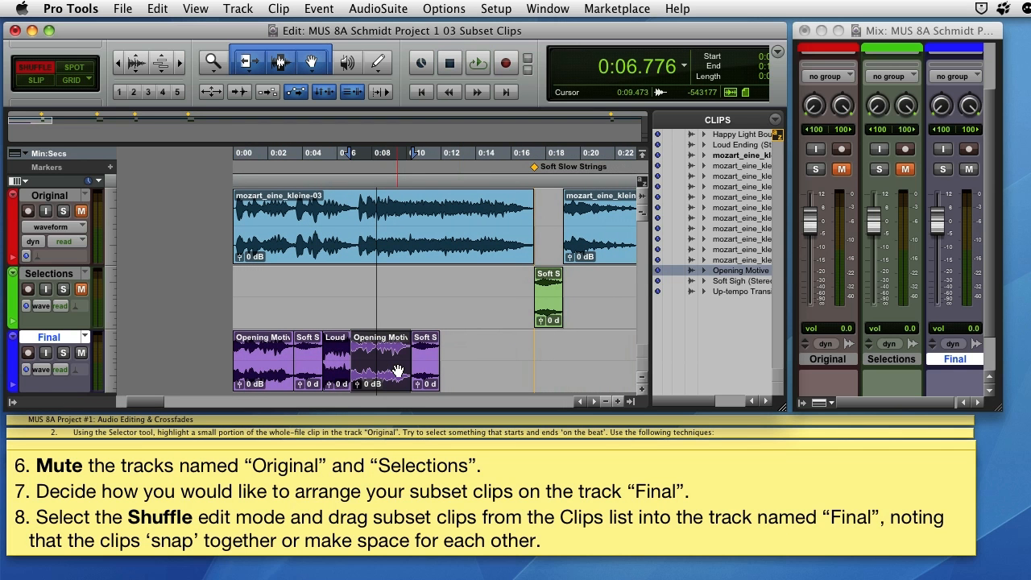
key(Delete)
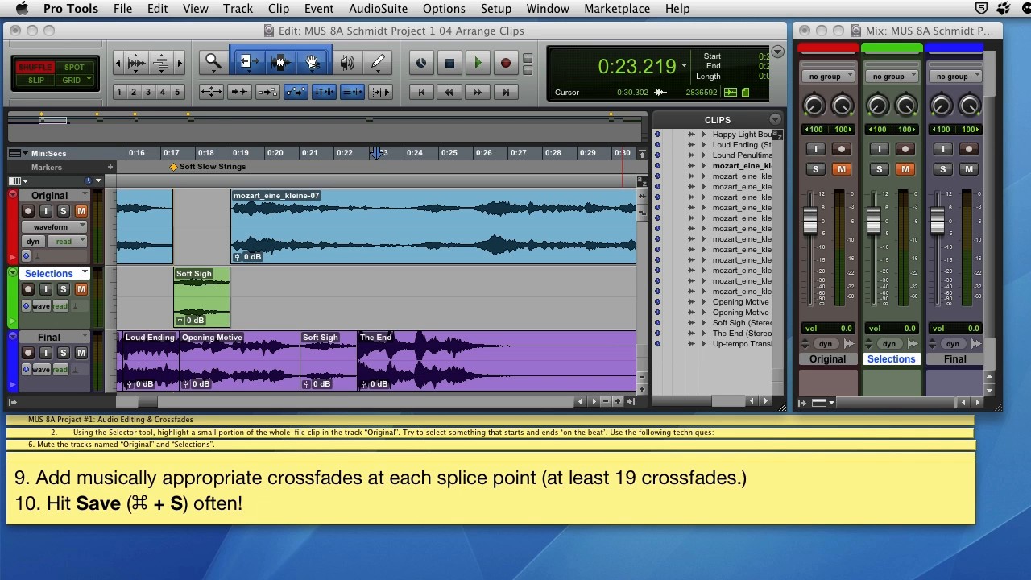
Select all clips on the Final track and apply 10 ms centered batch fades with standard shapes and Equal Power link.
click(358, 319)
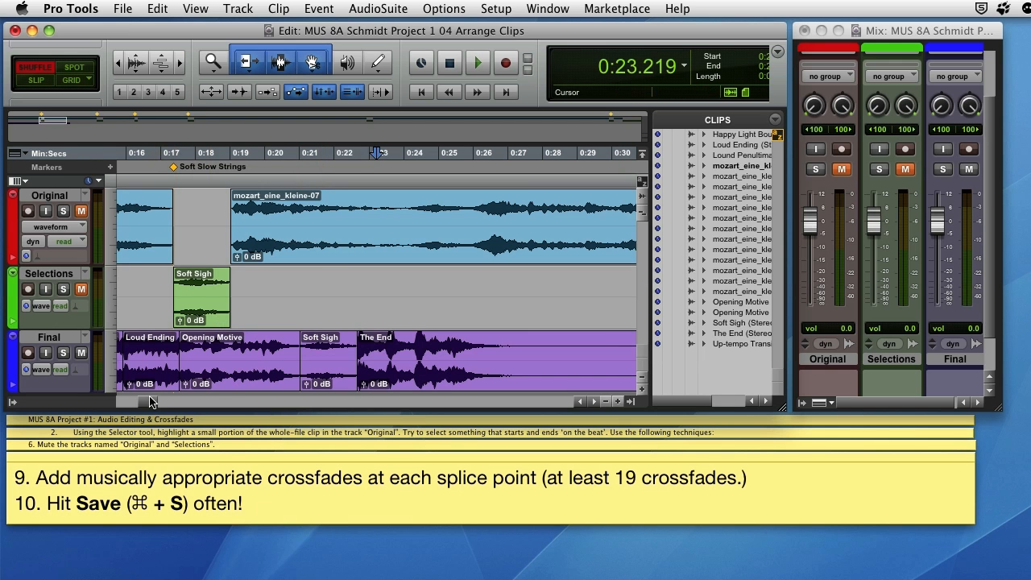
key(super+bracketleft)
key(super+bracketleft)
key(super+bracketleft)
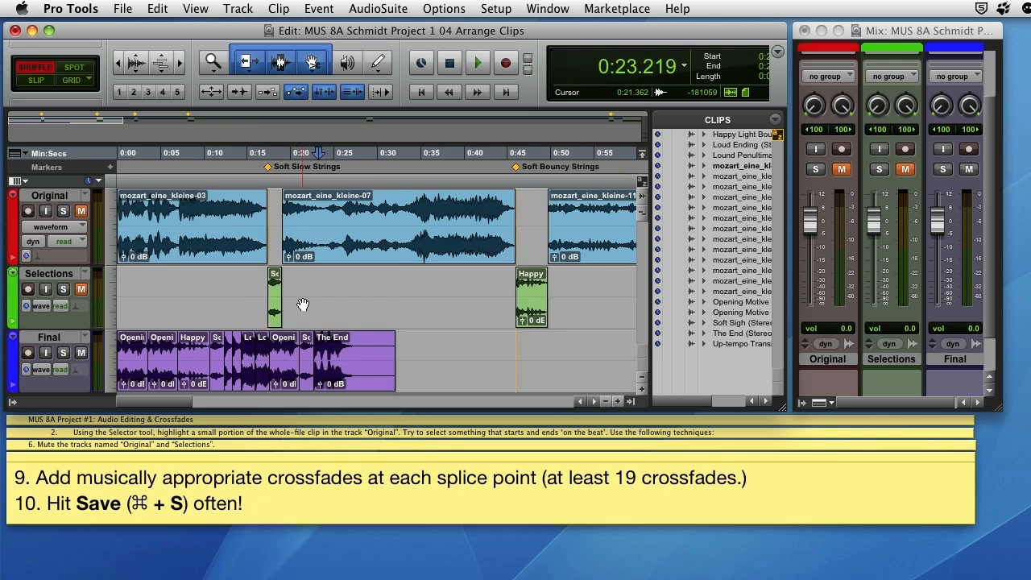
click(45, 337)
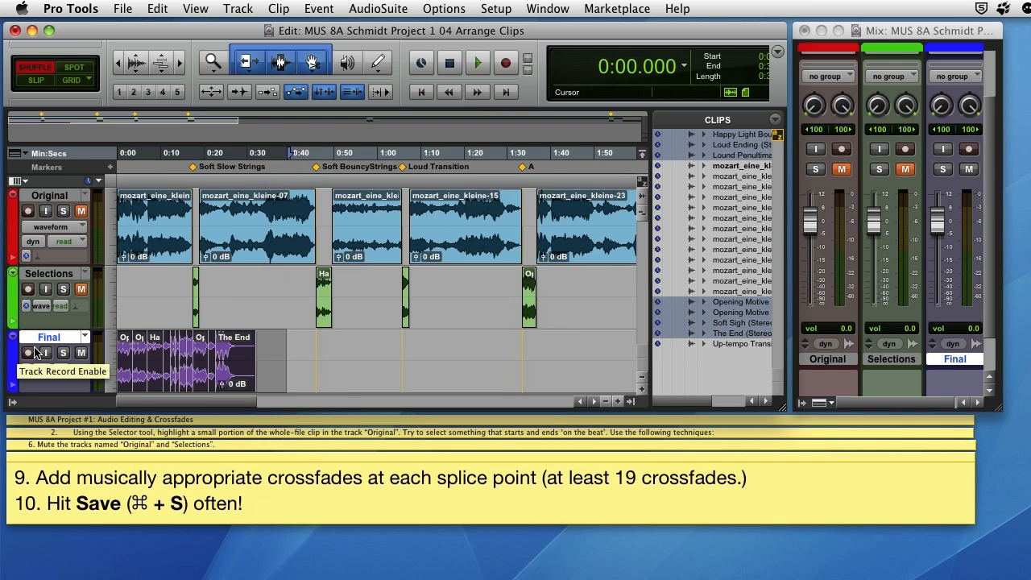
key(super+f)
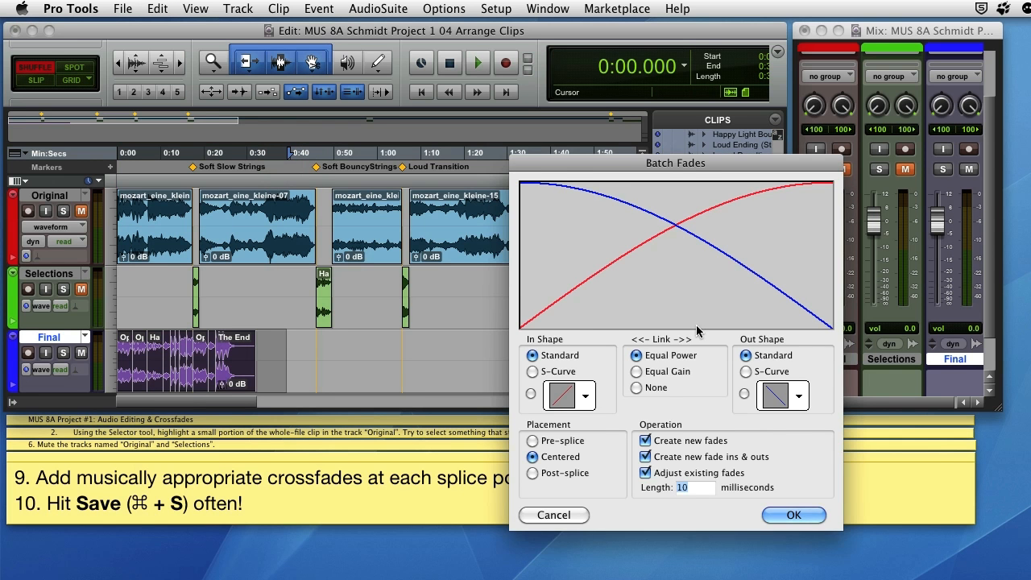
drag(689, 163, 524, 152)
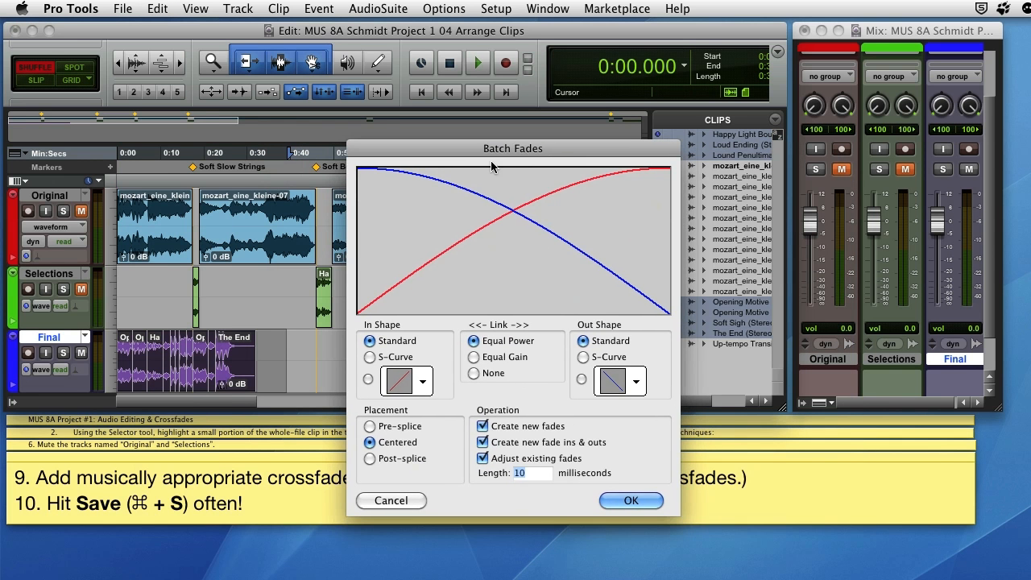
click(628, 499)
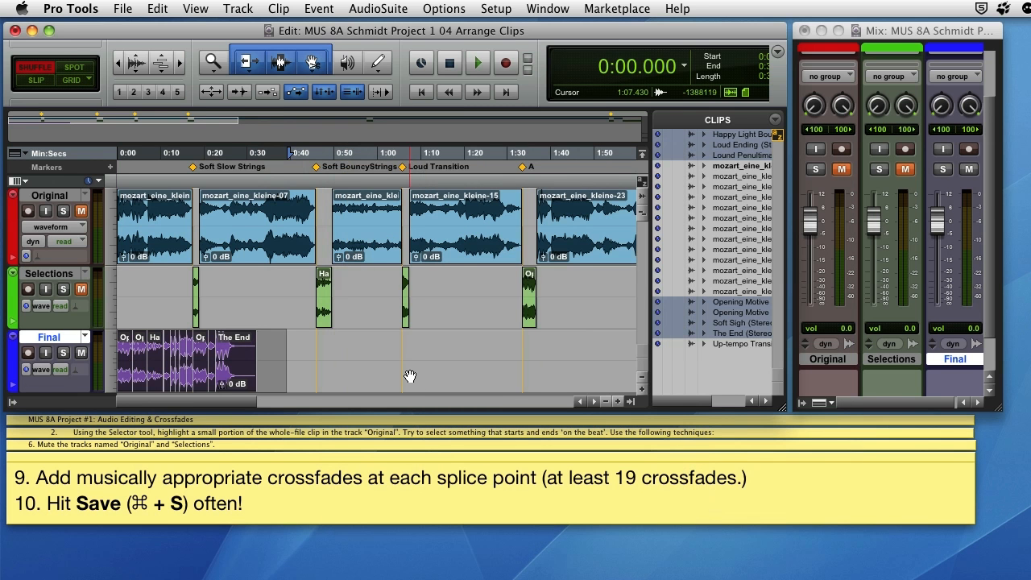
Examine the fade at the start of the first Opening Motive clip on the Final track.
key(super+])
key(super+])
key(super+])
key(super+])
key(super+])
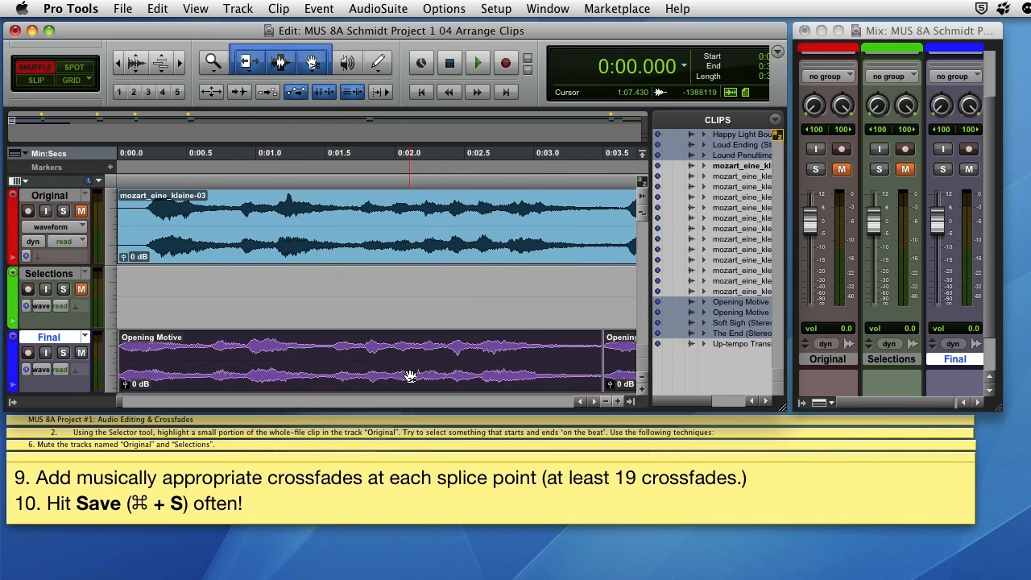
key(super+])
key(super+])
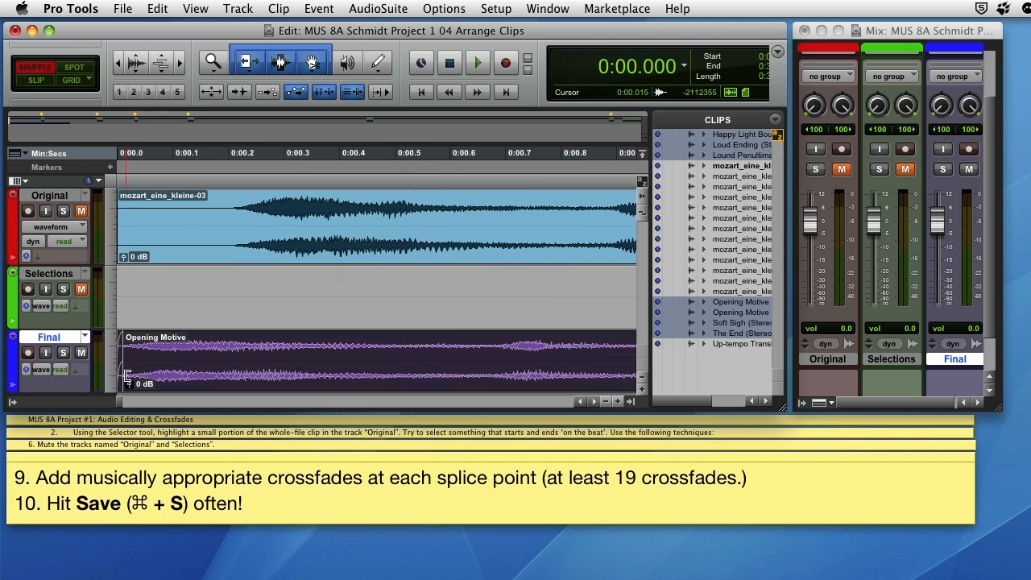
Place the cursor at about 0:00.206 in the Final track's Opening Motive clip and enable Tab to Transients.
click(216, 276)
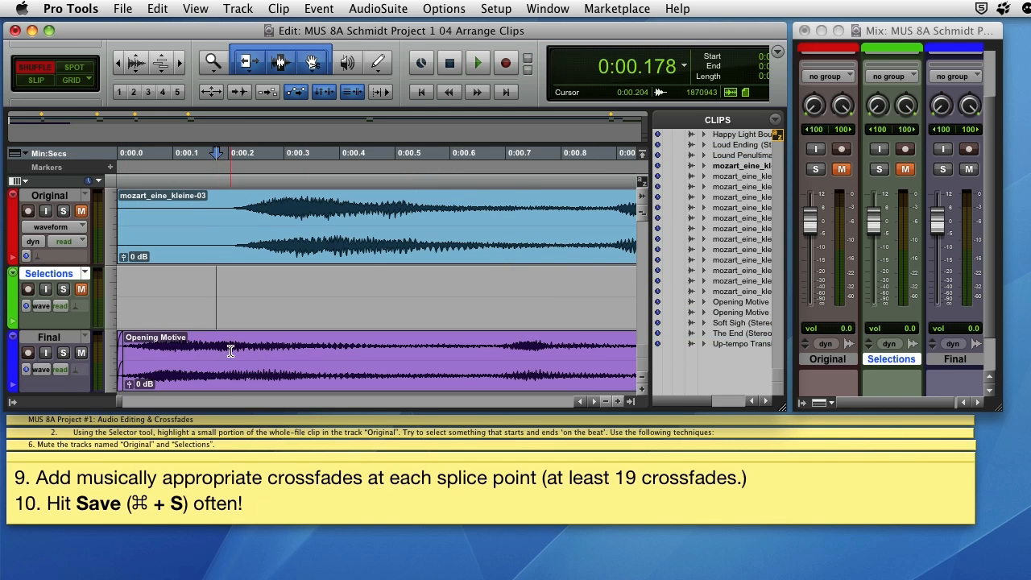
click(231, 355)
click(238, 94)
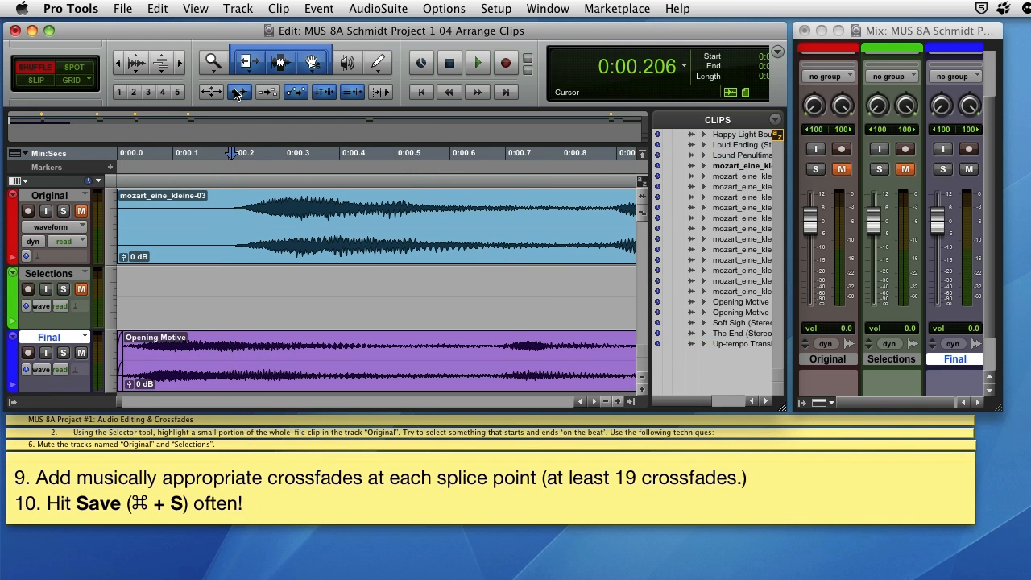
Turn off Tab to Transients and step through the Final track's clip boundaries to the splice between the two Lound Penultimate Chord clips.
click(238, 94)
key(Tab)
key(Tab)
key(Tab)
key(Tab)
key(Tab)
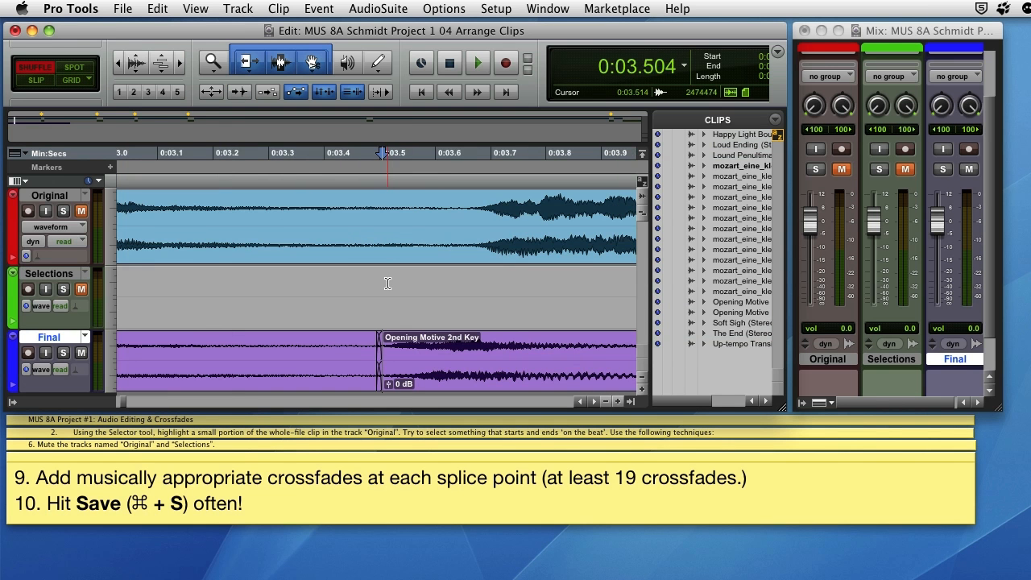
key(Tab)
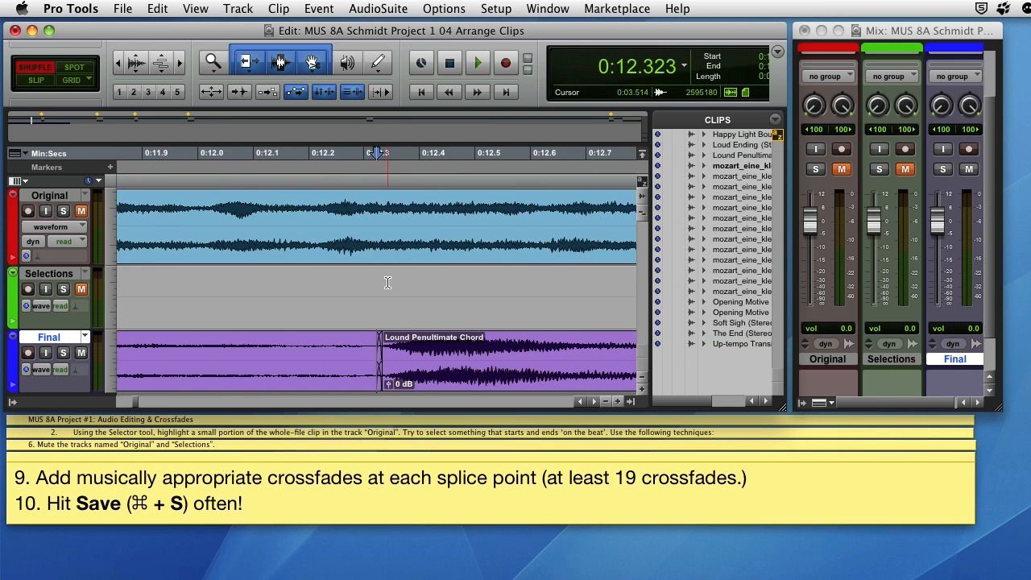
key(Tab)
key(Tab)
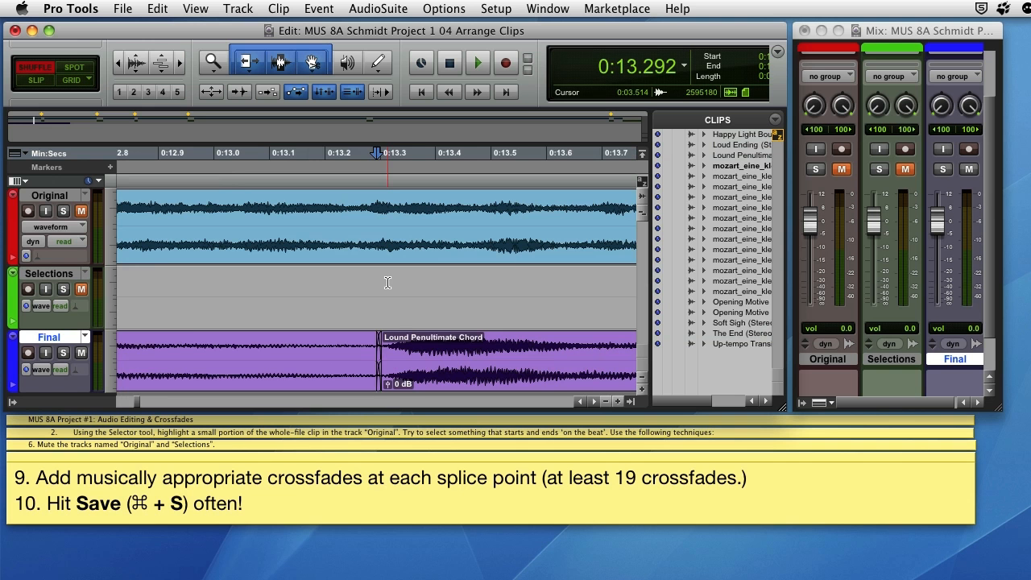
Play the arrangement from about 0:10.553, listening through the splices into the later Opening Motive clip, and stop.
key(super+bracketleft)
key(super+bracketleft)
key(super+bracketleft)
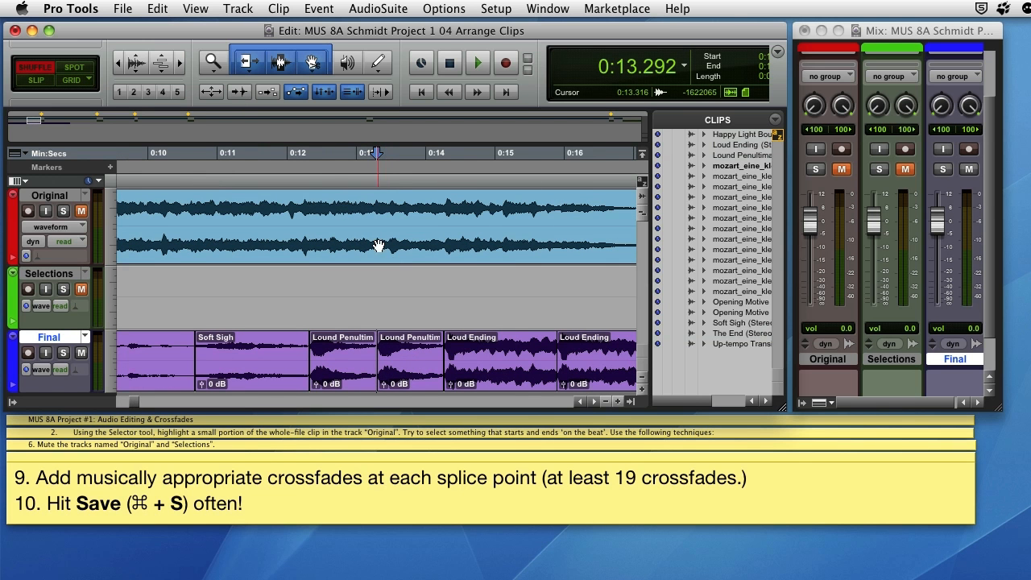
click(188, 181)
key(space)
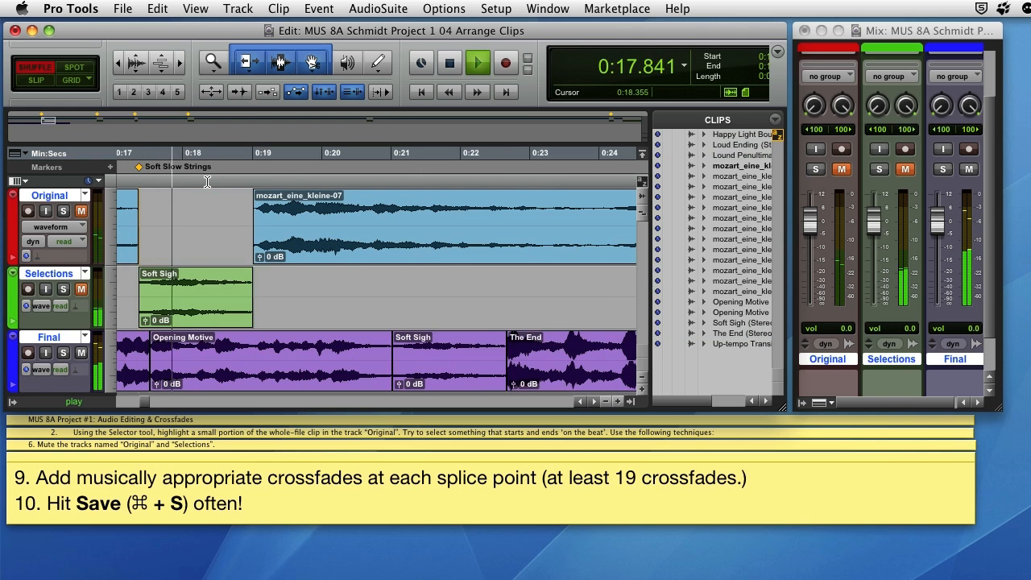
key(space)
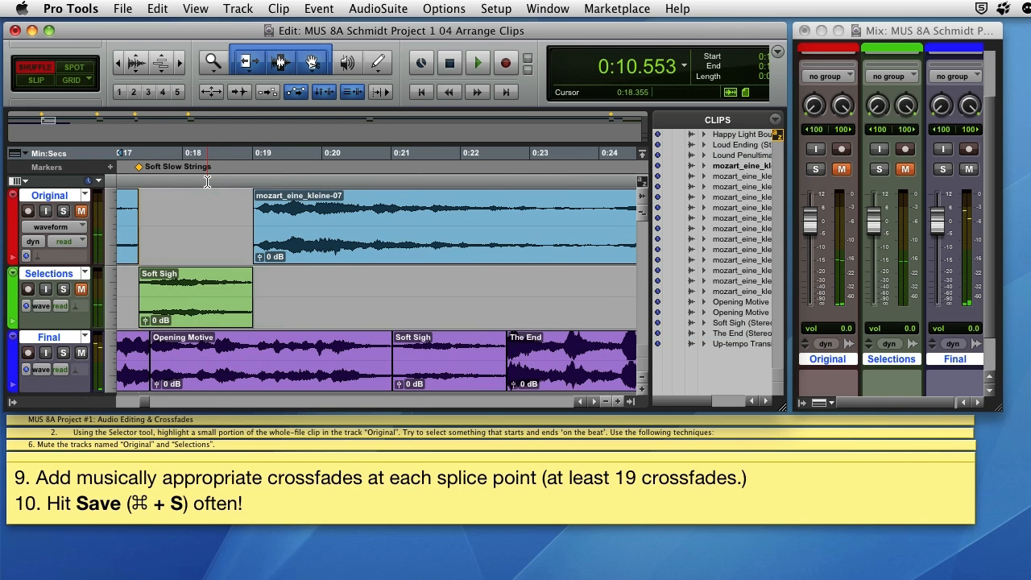
Extend the end of the crossfade between Loud Ending and Opening Motive on the Final track to about 0:17.55.
click(578, 402)
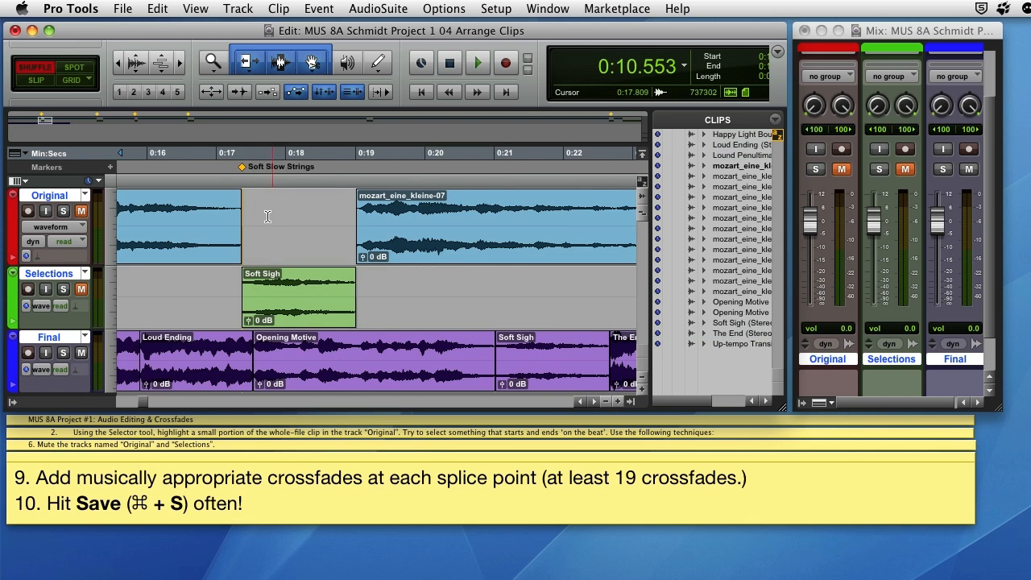
click(250, 181)
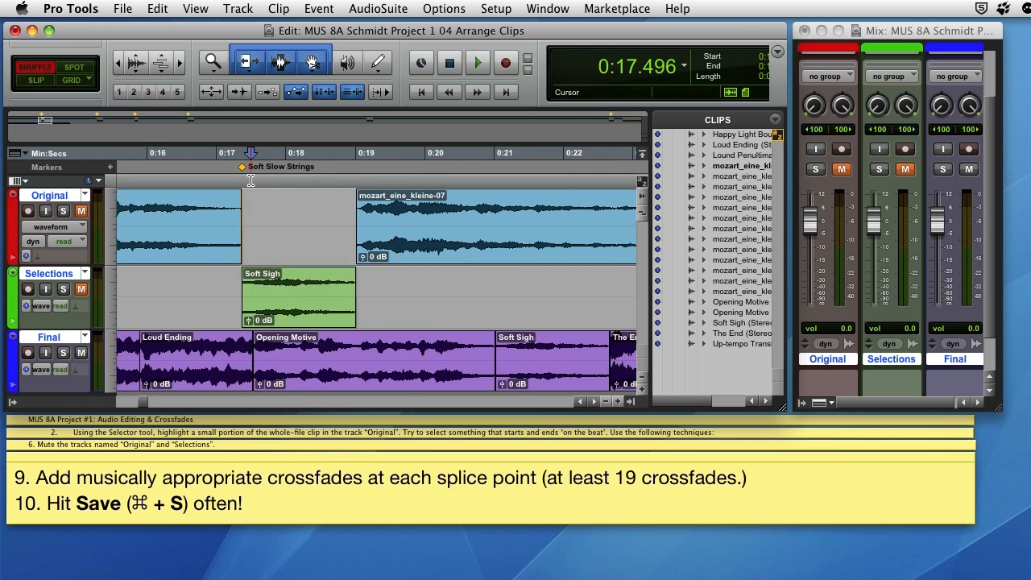
key(super+bracketright)
key(super+bracketright)
key(super+bracketright)
key(super+bracketright)
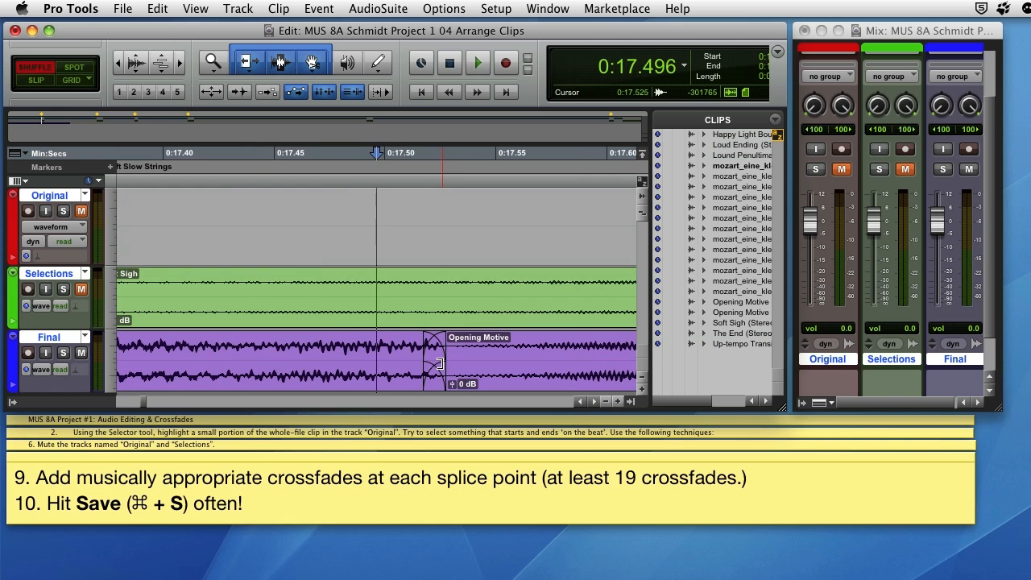
drag(442, 364, 502, 365)
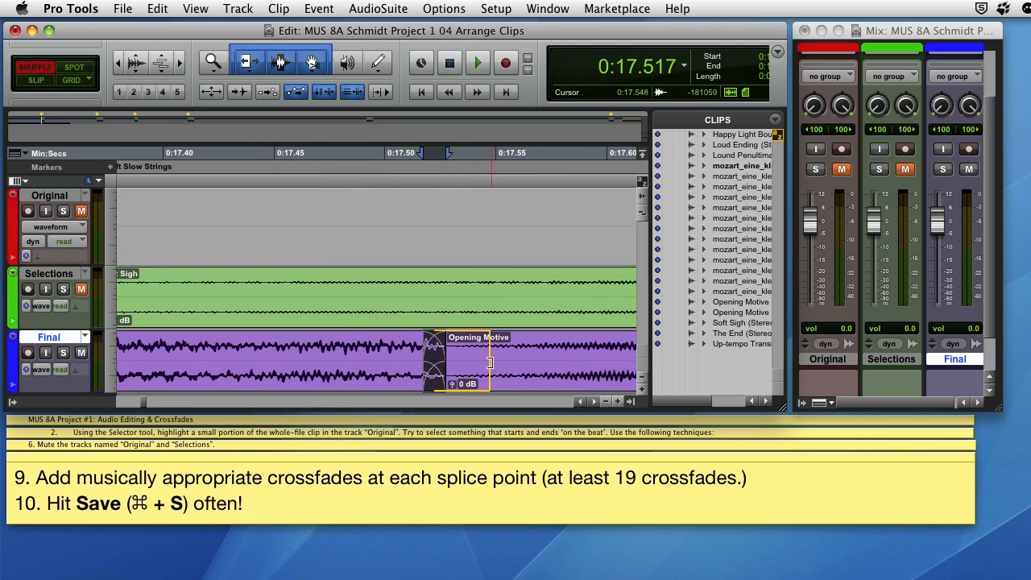
key(super+ctrl+f)
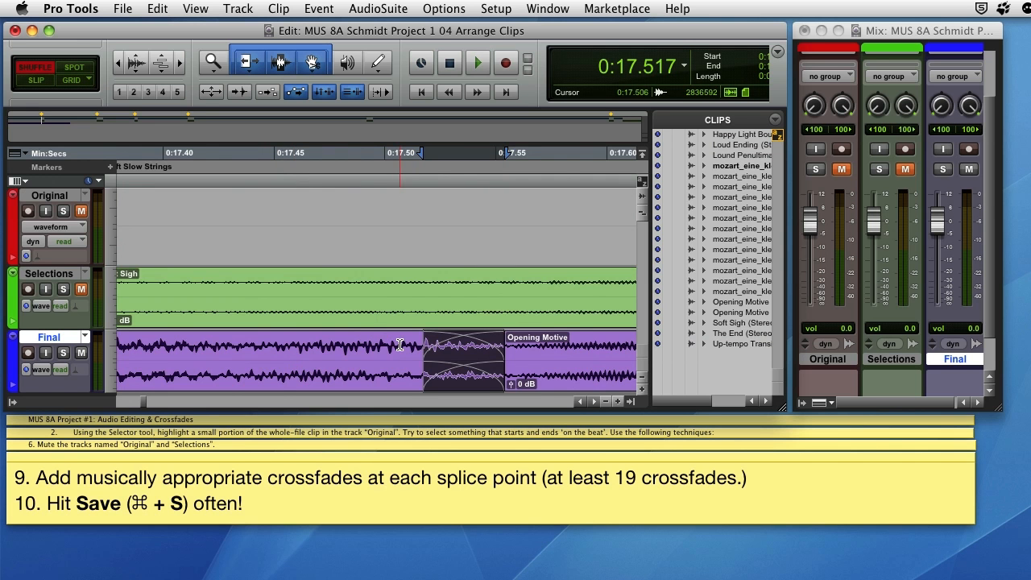
Audition the extended crossfade into Opening Motive by playing from about 0:16.613, and stop.
key(super+[)
key(super+[)
key(super+[)
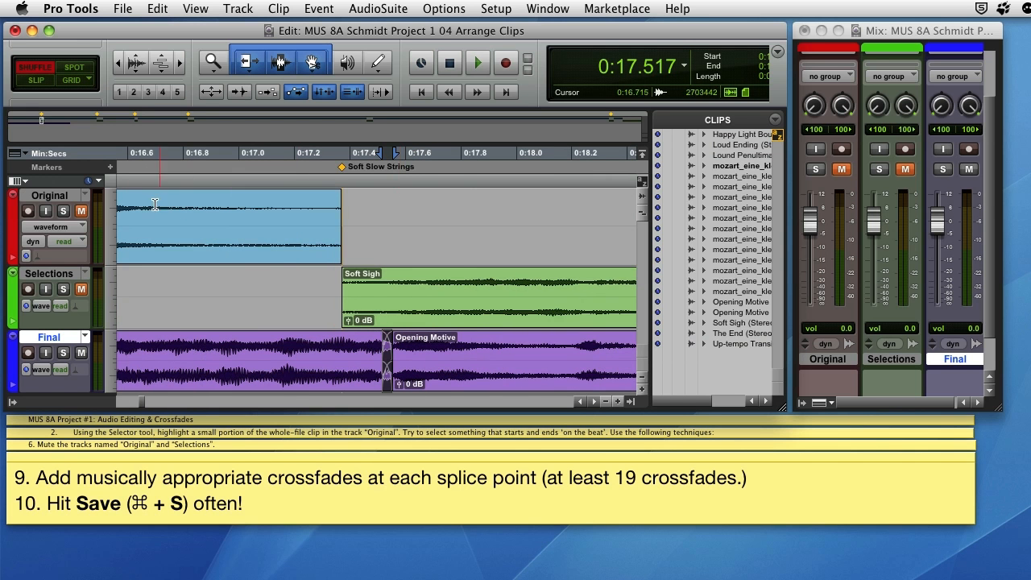
click(131, 172)
key(space)
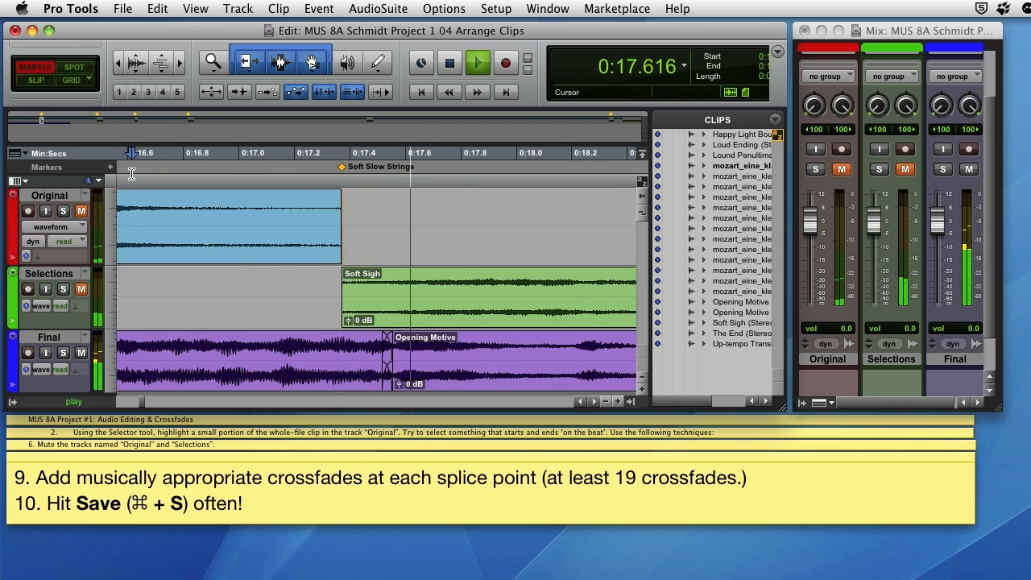
key(space)
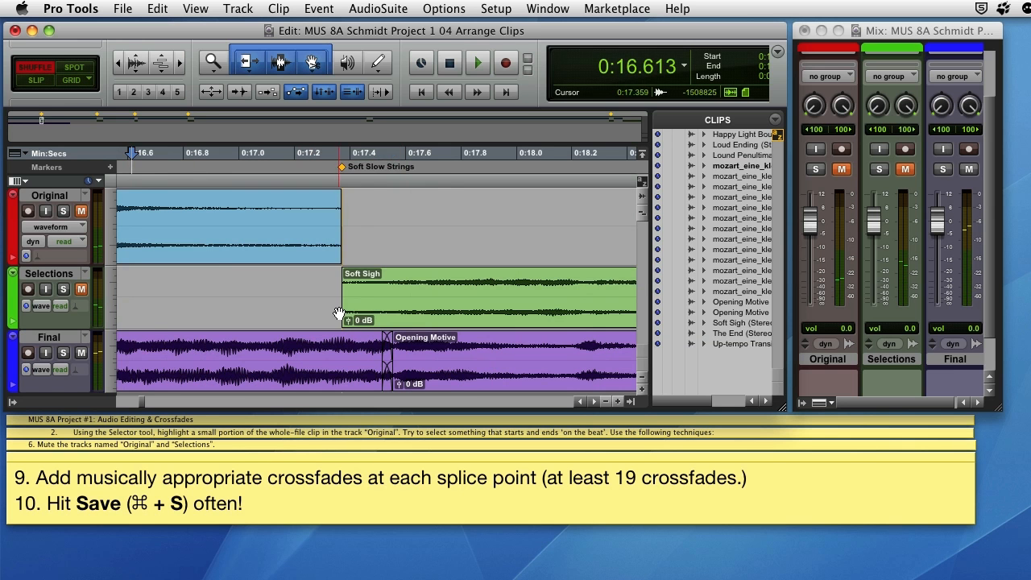
Trim the crossfade into Opening Motive to end at about 0:17.53 and extend its start back to about 0:17.444.
click(402, 220)
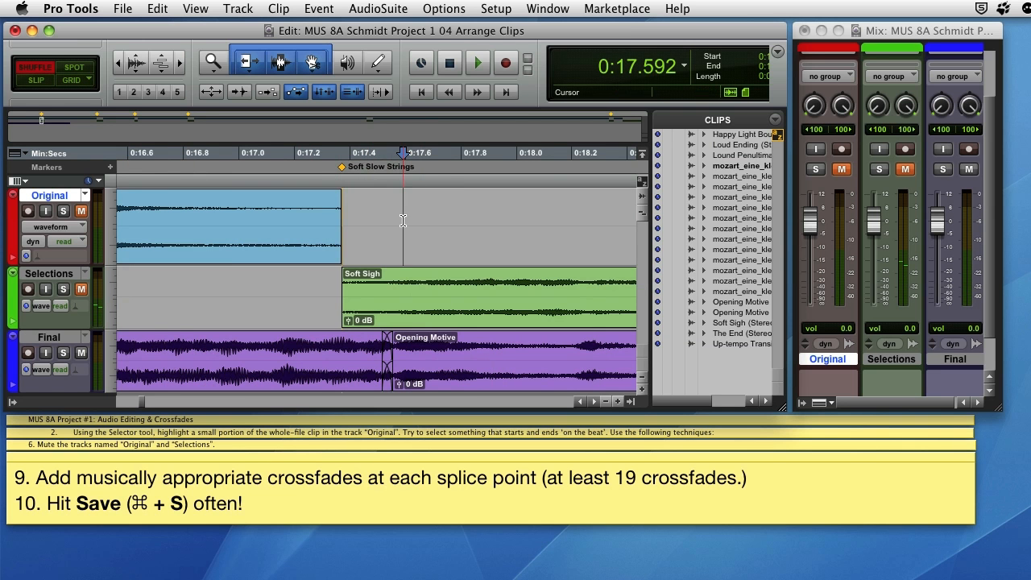
key(super+bracketright)
key(super+bracketright)
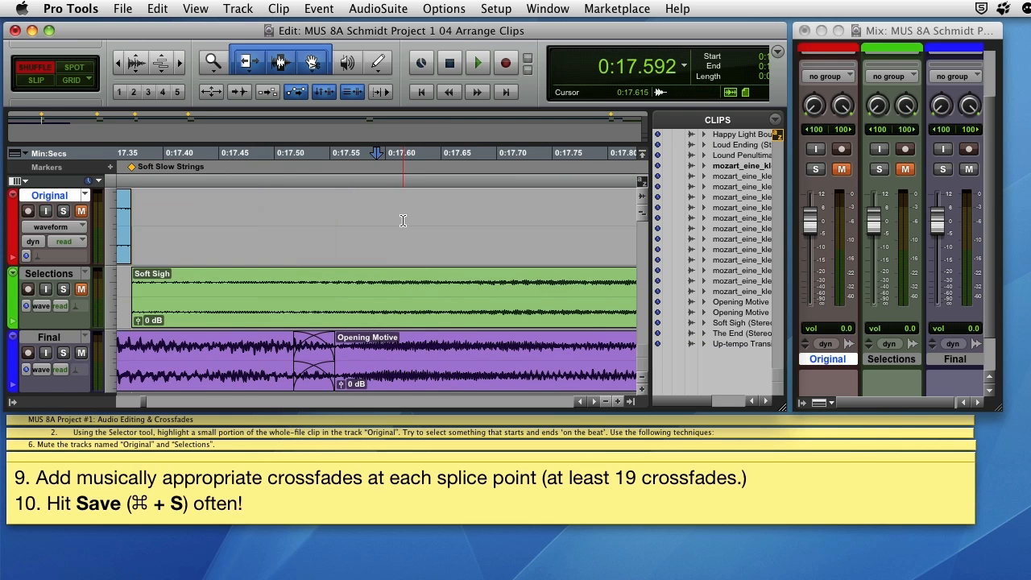
click(319, 354)
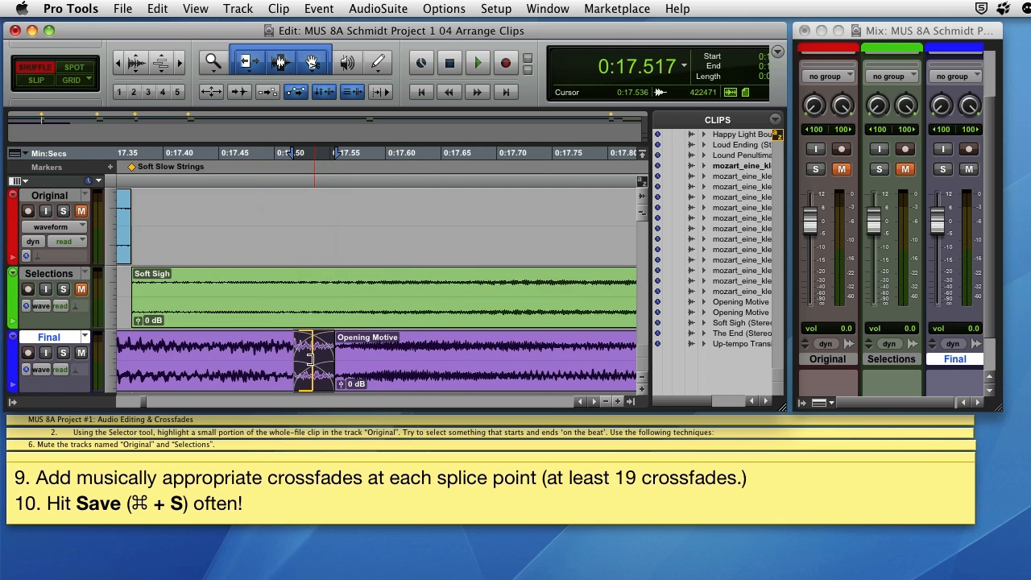
drag(312, 360, 225, 362)
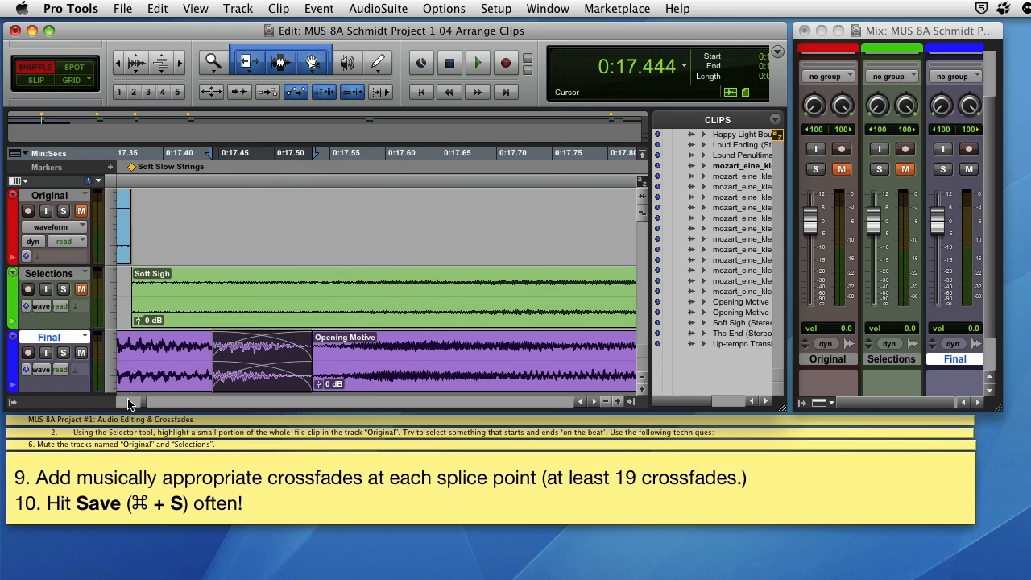
Audition the reshaped crossfade between Loud Ending and Opening Motive by playing from about 0:16.2, and stop.
key(super+bracketleft)
key(super+bracketleft)
key(super+bracketleft)
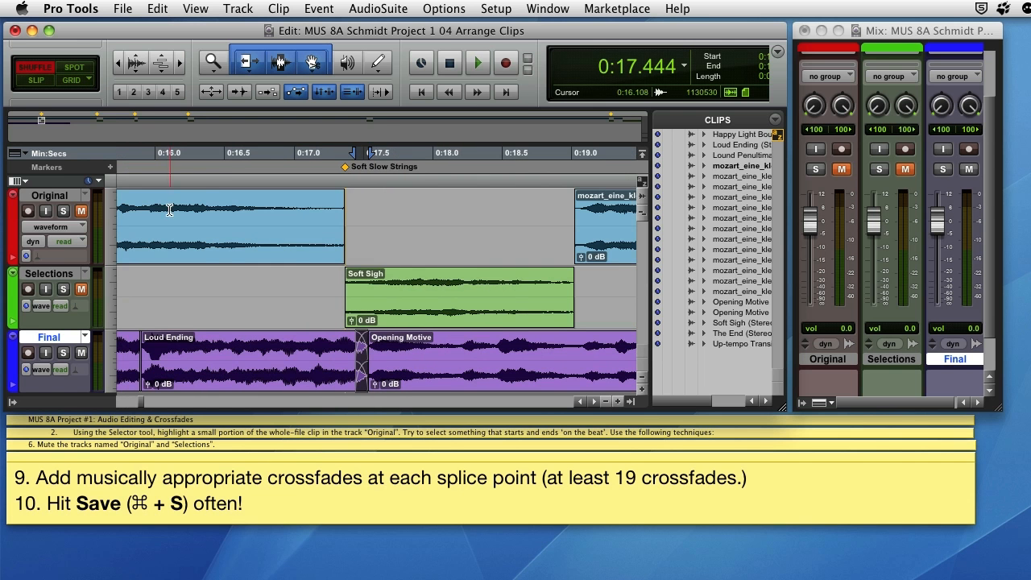
click(186, 175)
key(space)
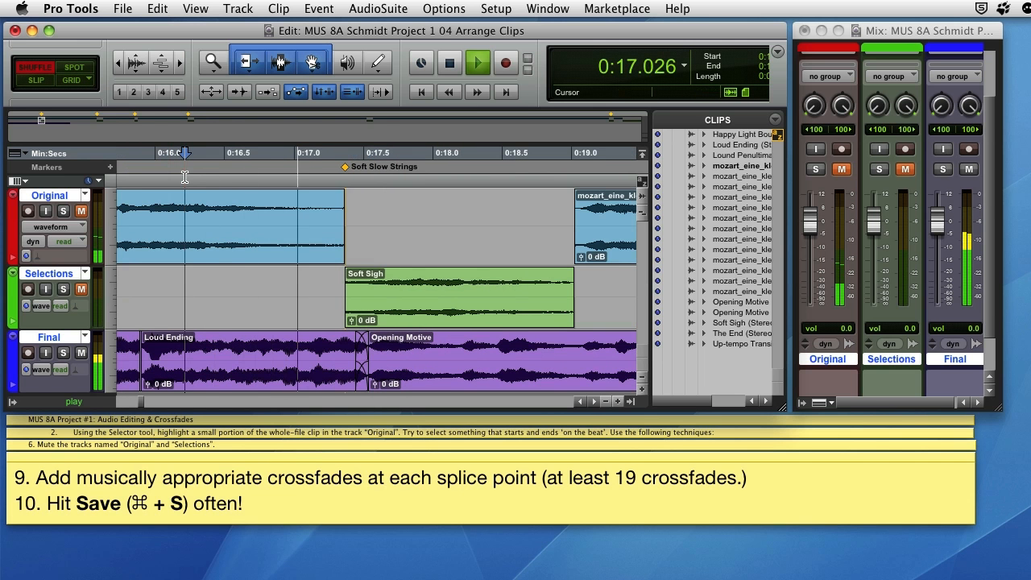
key(space)
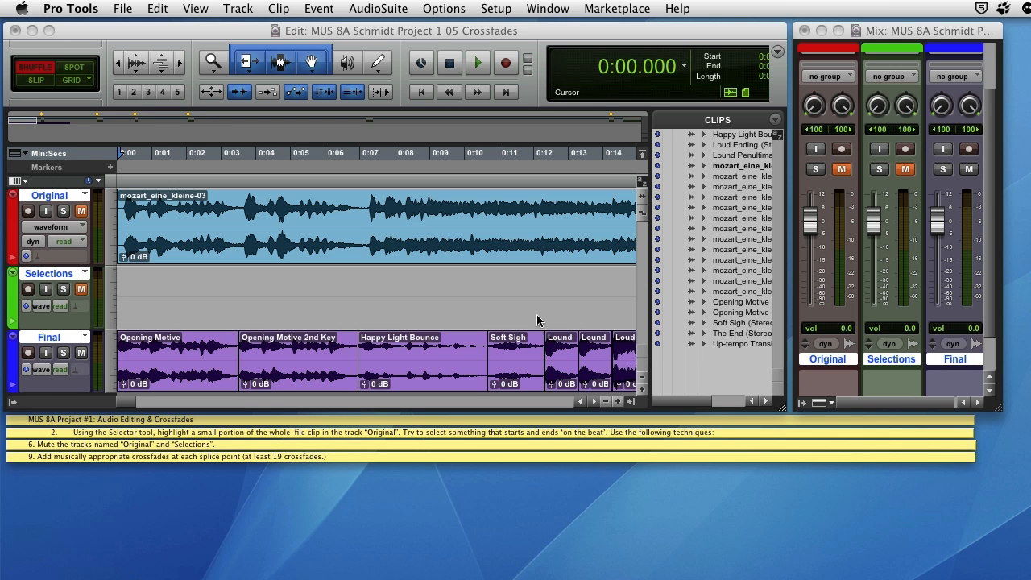
Play the crossfaded Final track arrangement from the beginning through The End clip and stop playback.
click(475, 63)
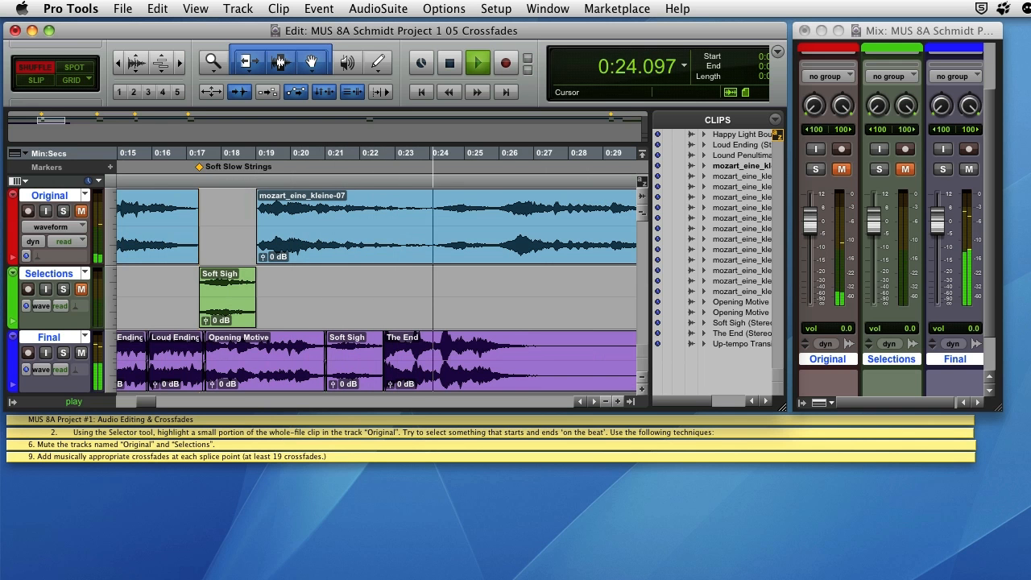
click(451, 65)
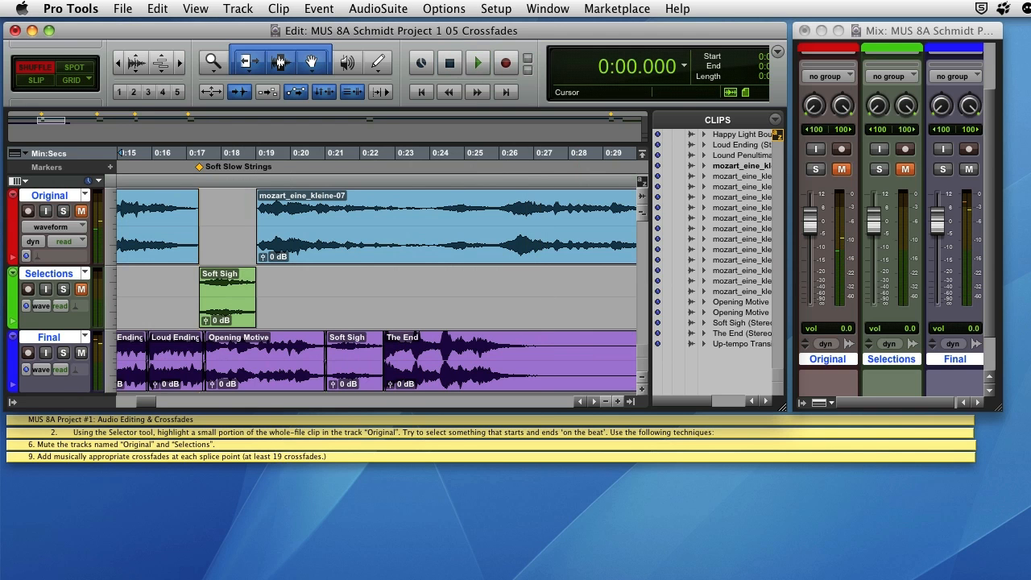